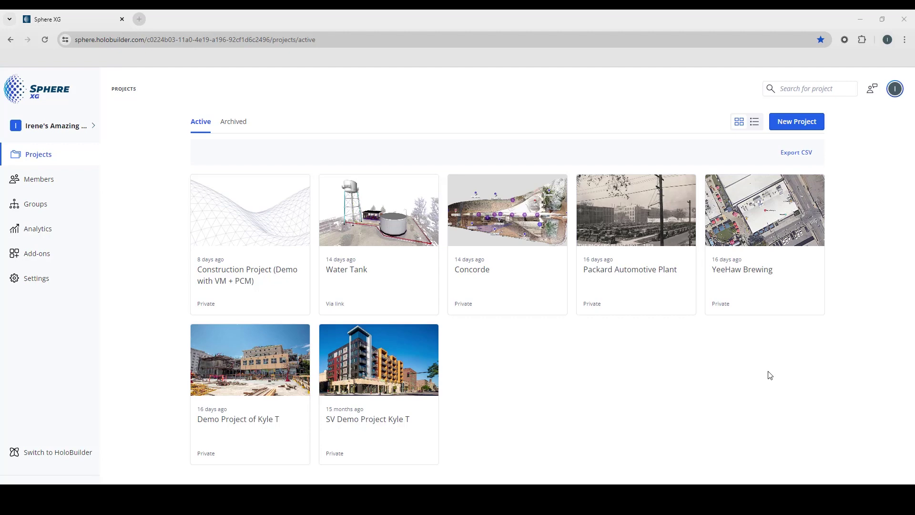
Start a new project named 'Webinar Project' in the demo group, with the first member as project manager
{"action": "left_click", "coordinate": [796, 124]}
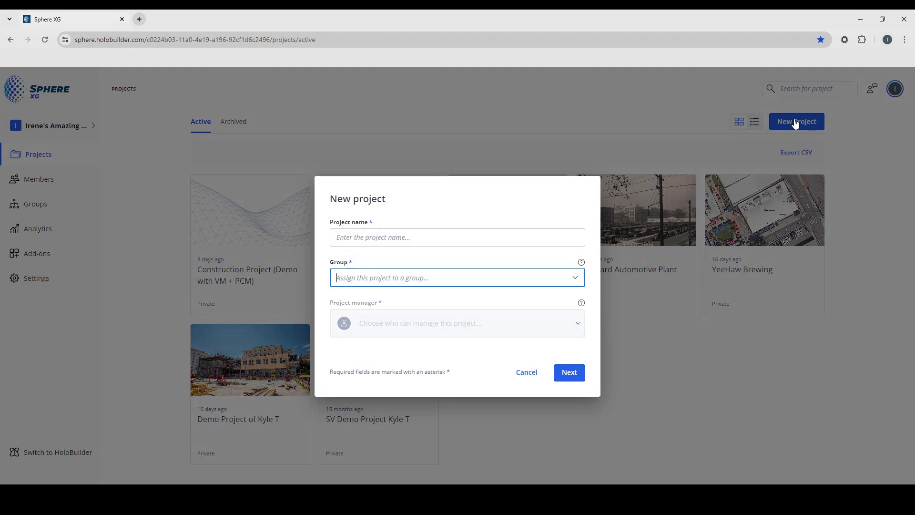
{"action": "left_click", "coordinate": [404, 233]}
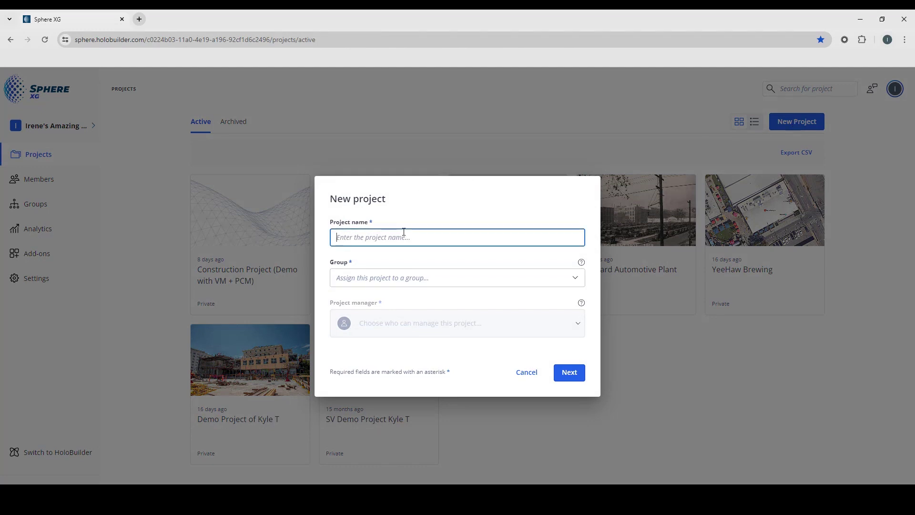
{"action": "type", "text": "Webinar Project"}
{"action": "left_click", "coordinate": [406, 278]}
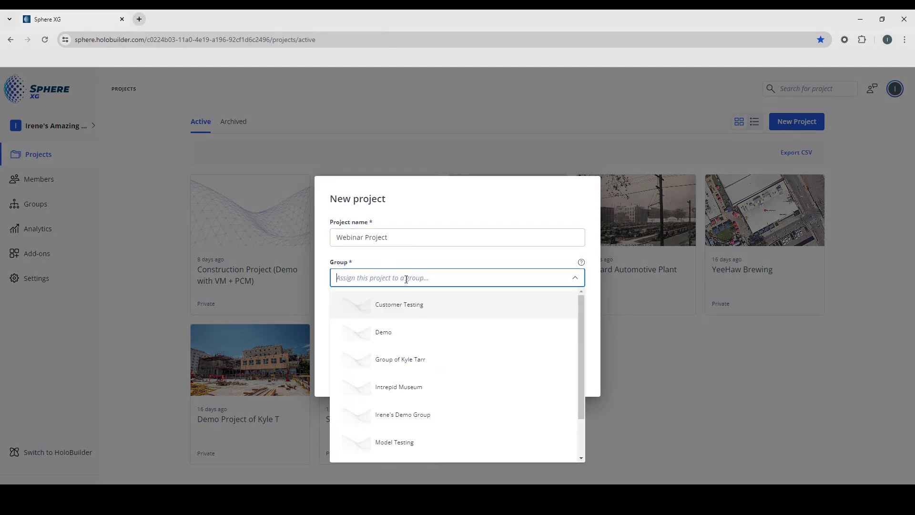
{"action": "left_click", "coordinate": [418, 417]}
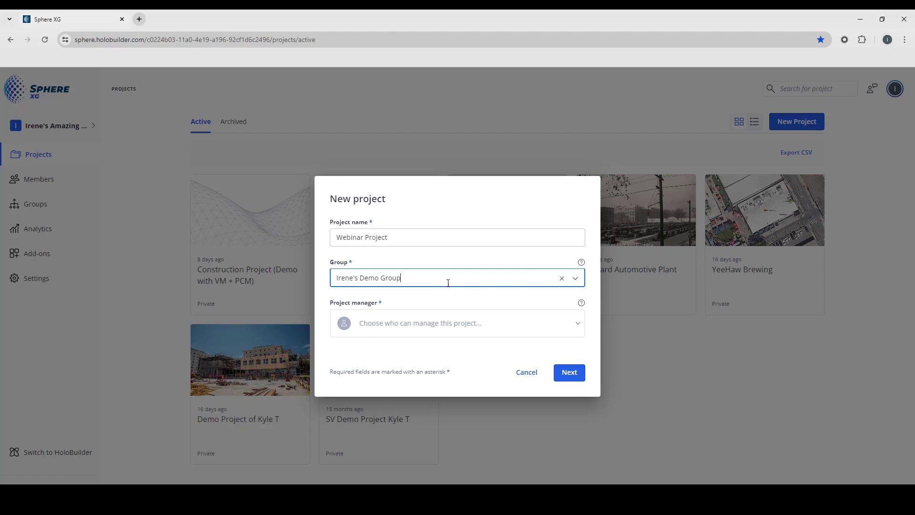
{"action": "left_click", "coordinate": [543, 326]}
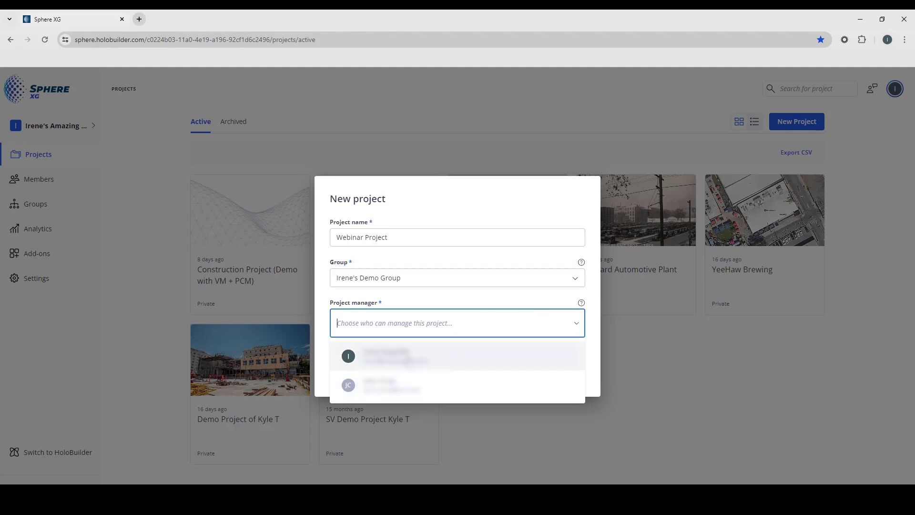
{"action": "left_click", "coordinate": [432, 355]}
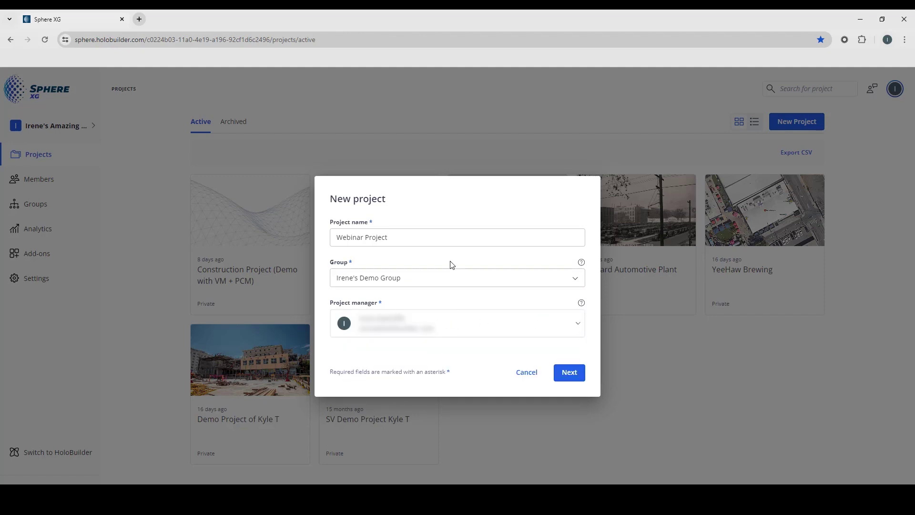
Enter client FARO Technologies, location Florida, area 100000 and description 'Creating project from scratch', then create it
{"action": "left_click", "coordinate": [570, 374]}
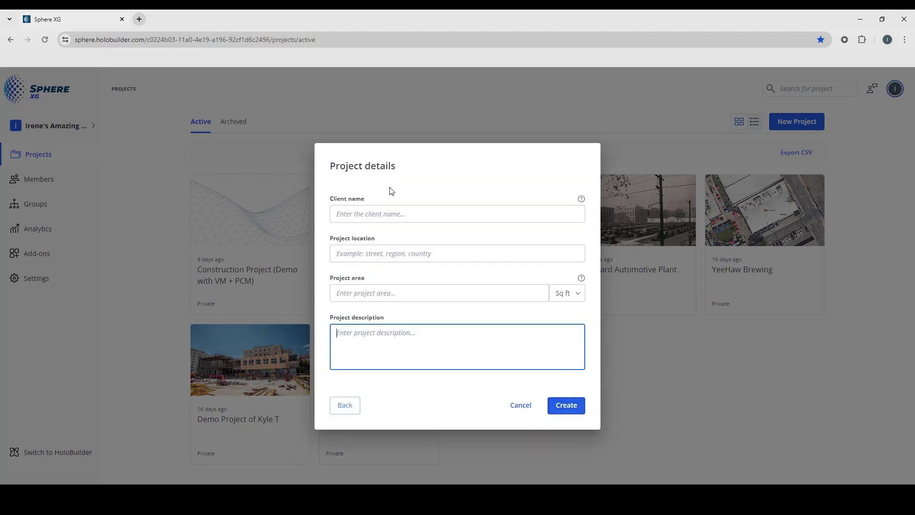
{"action": "left_click", "coordinate": [400, 213]}
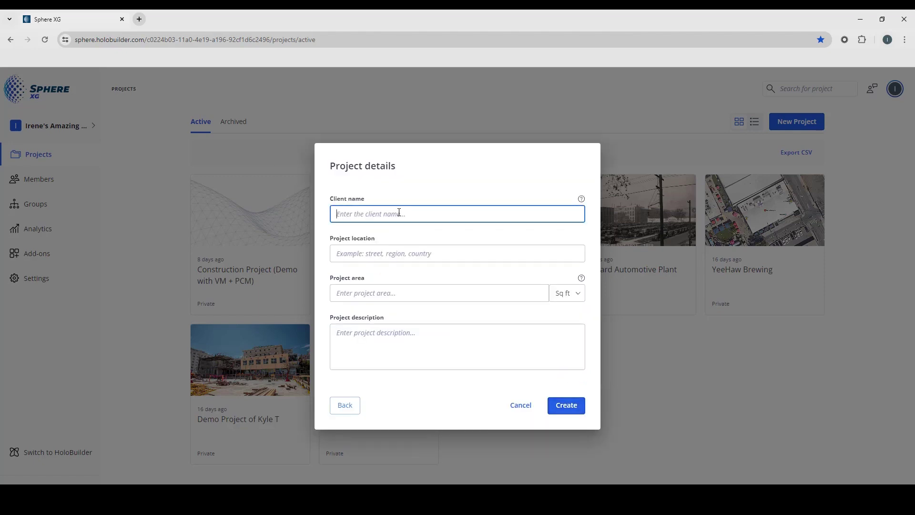
{"action": "type", "text": "FARO Technologies"}
{"action": "key", "text": "Tab"}
{"action": "type", "text": "Florida"}
{"action": "key", "text": "Tab"}
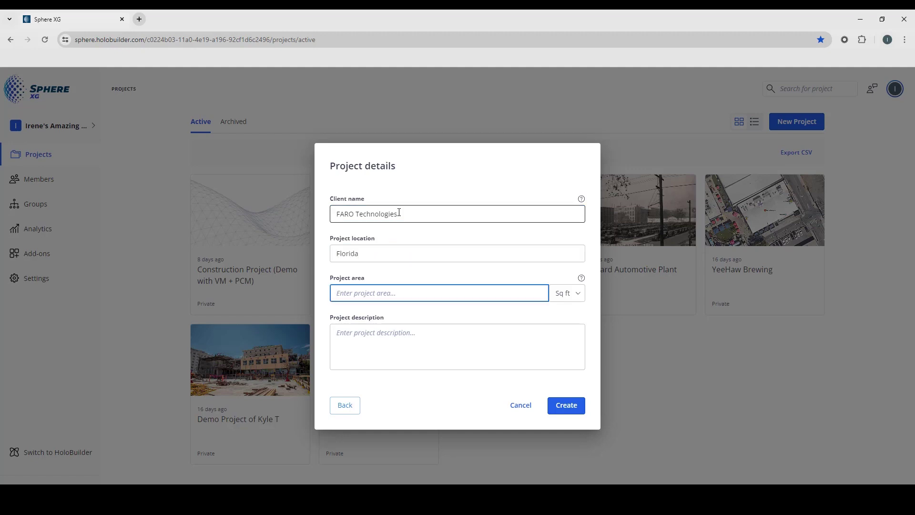
{"action": "type", "text": "100000"}
{"action": "left_click", "coordinate": [358, 338]}
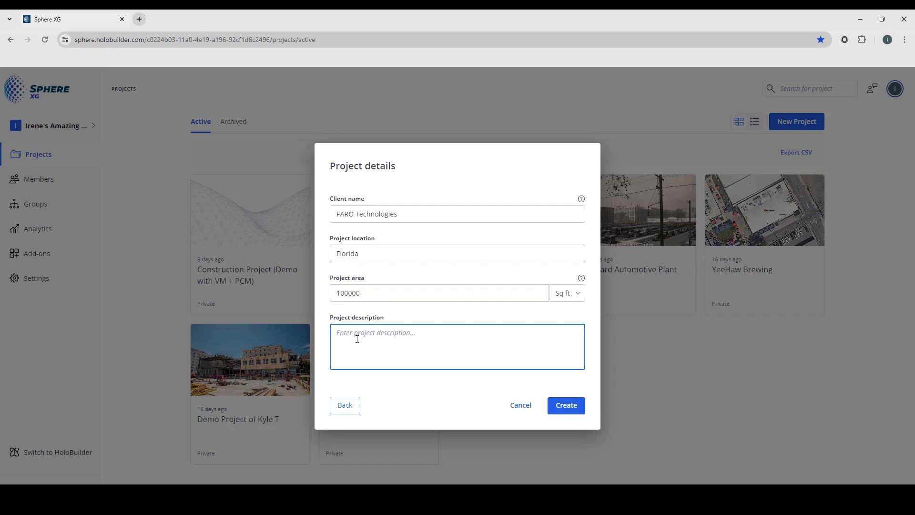
{"action": "type", "text": "Creating project from scratch"}
{"action": "left_click", "coordinate": [564, 405]}
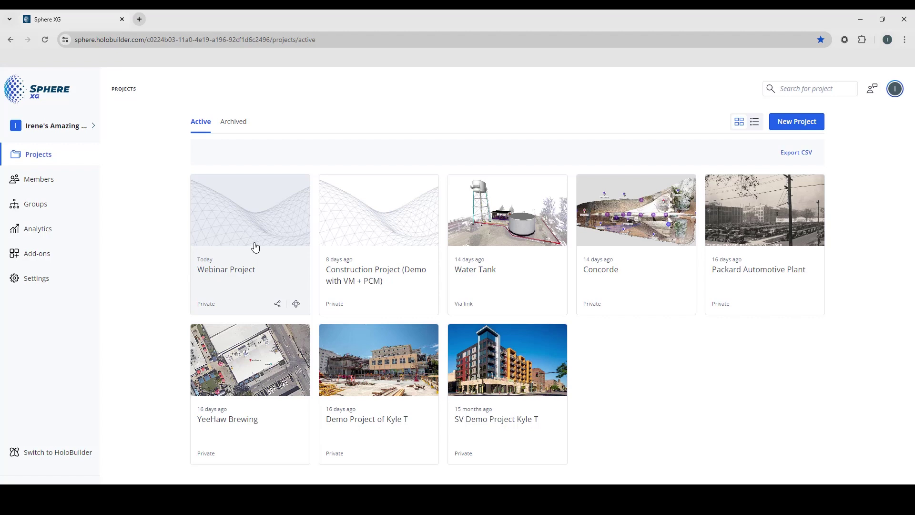
Open the Webinar Project card to view its overview page
{"action": "left_click", "coordinate": [249, 220]}
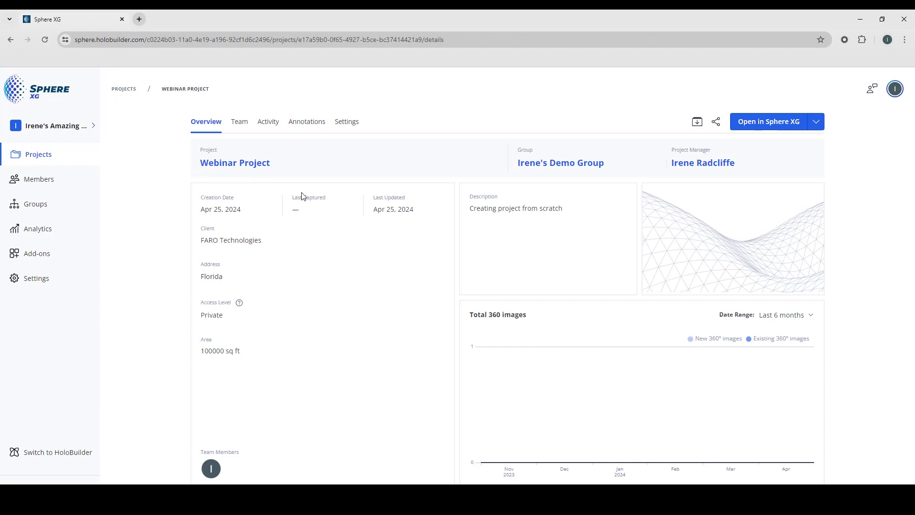
Open the project in the viewer and name the first sheet 'Floor Plan'
{"action": "left_click", "coordinate": [771, 123]}
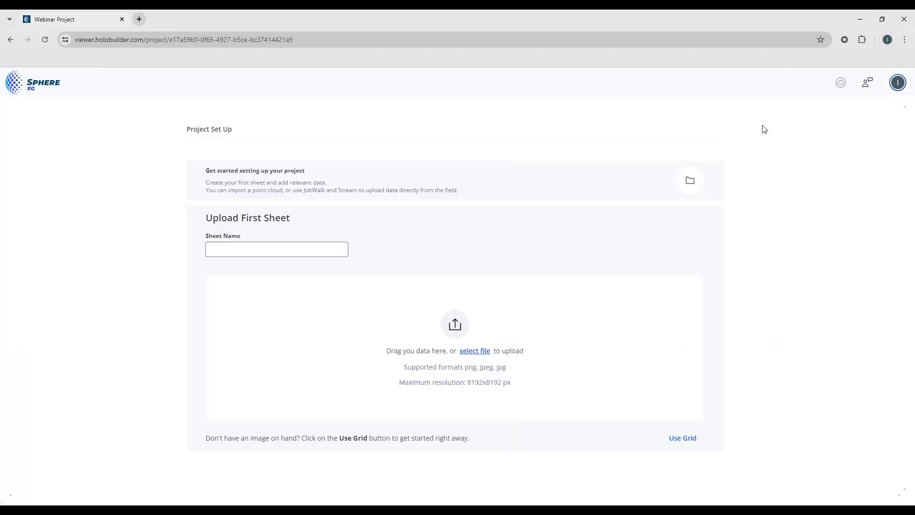
{"action": "left_click", "coordinate": [249, 249]}
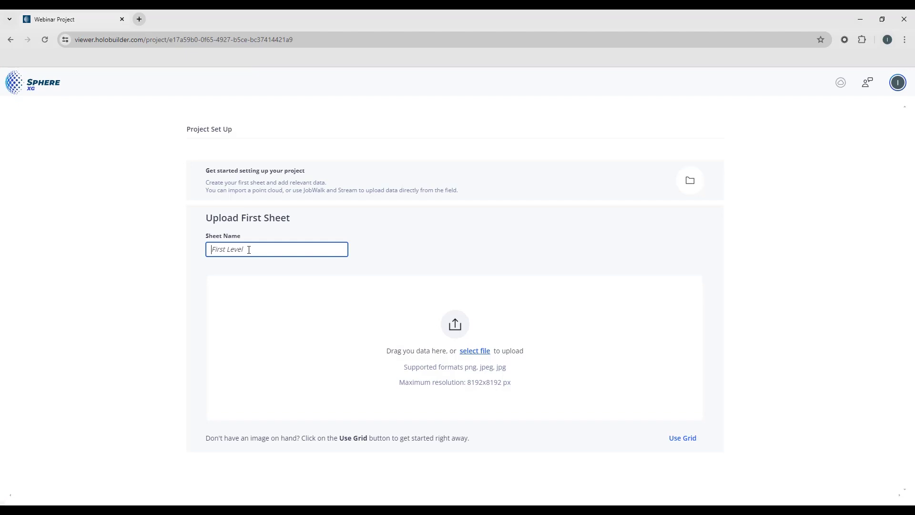
{"action": "type", "text": "Floor Plan"}
Upload UTSW Hospital Level1.png as the Floor Plan sheet and check its cloud upload activity
{"action": "left_click", "coordinate": [479, 352]}
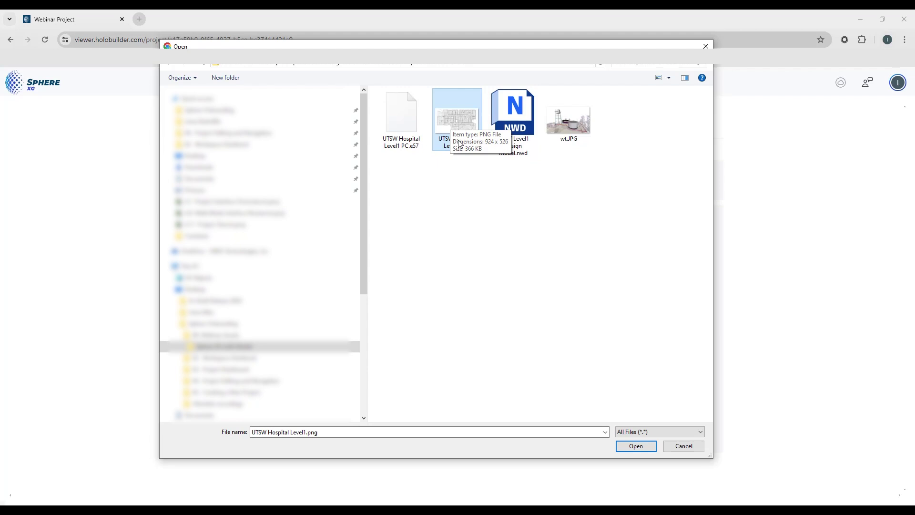
{"action": "left_click", "coordinate": [635, 447]}
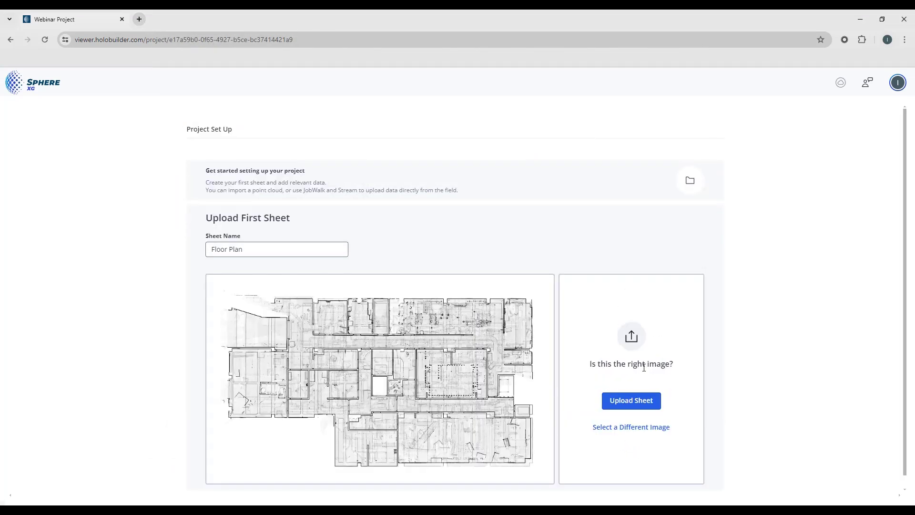
{"action": "left_click", "coordinate": [638, 403]}
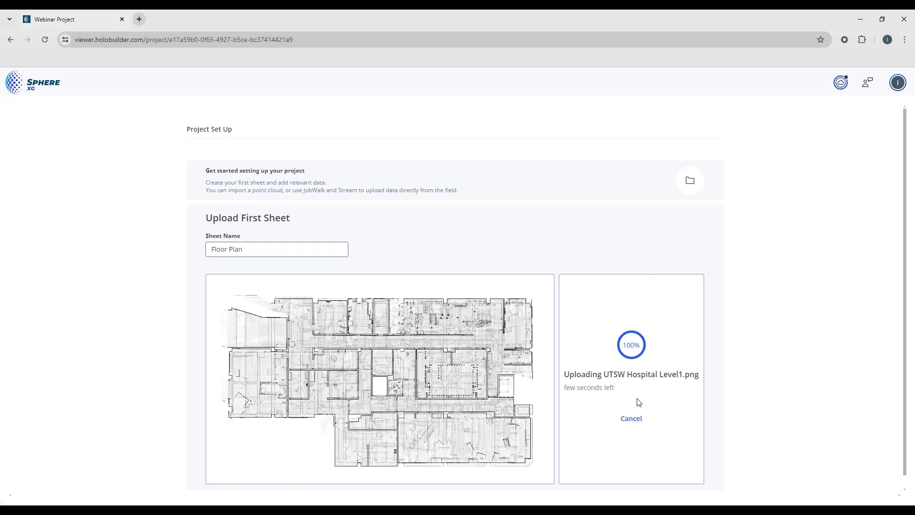
{"action": "left_click", "coordinate": [840, 87]}
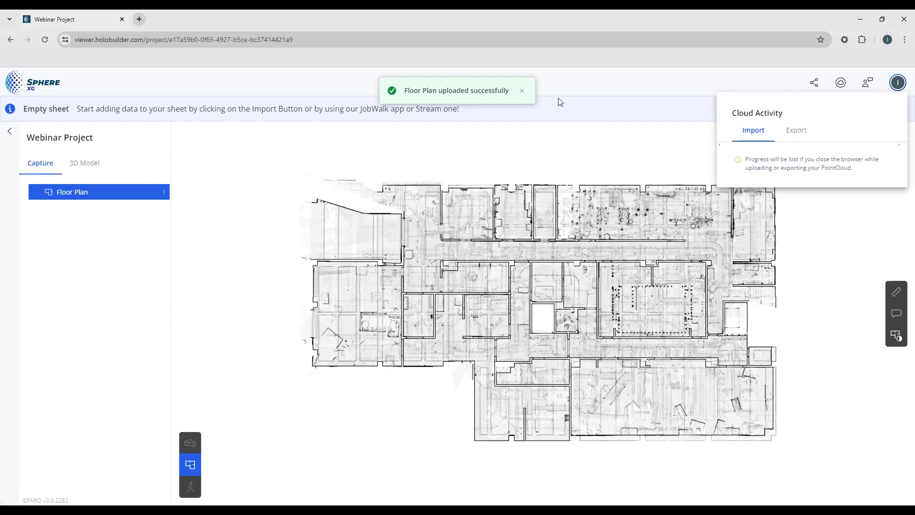
Dismiss the upload success notice and close the Cloud Activity panel
{"action": "left_click", "coordinate": [522, 91]}
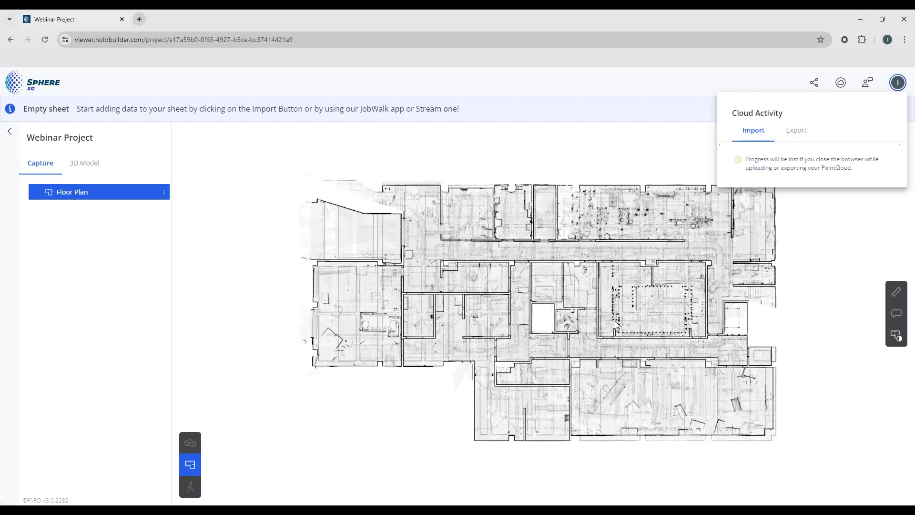
{"action": "left_click", "coordinate": [411, 137]}
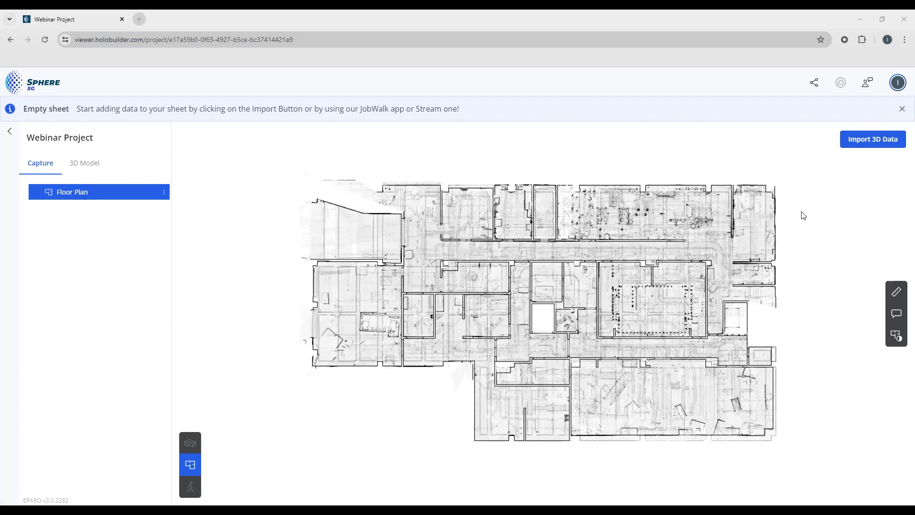
Review the recommended 3D model file sizes from the Import 3D Data options
{"action": "left_click", "coordinate": [866, 147]}
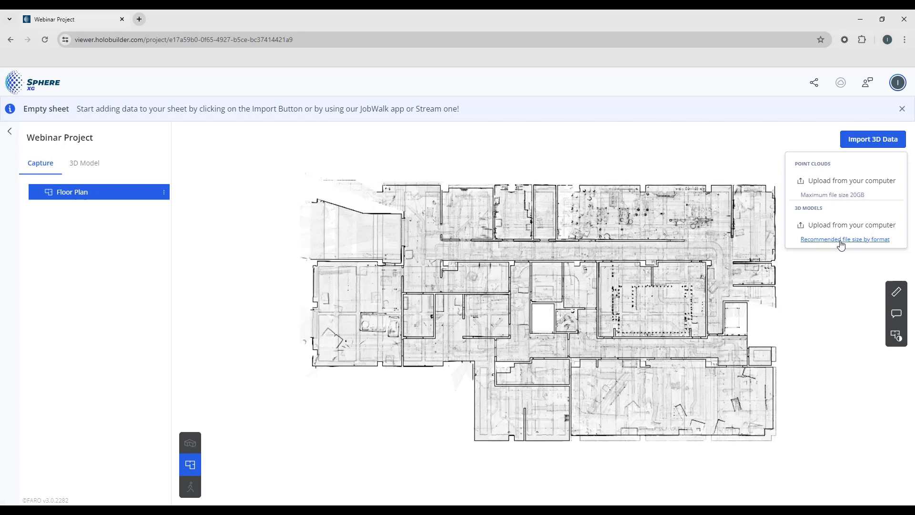
{"action": "left_click", "coordinate": [841, 243]}
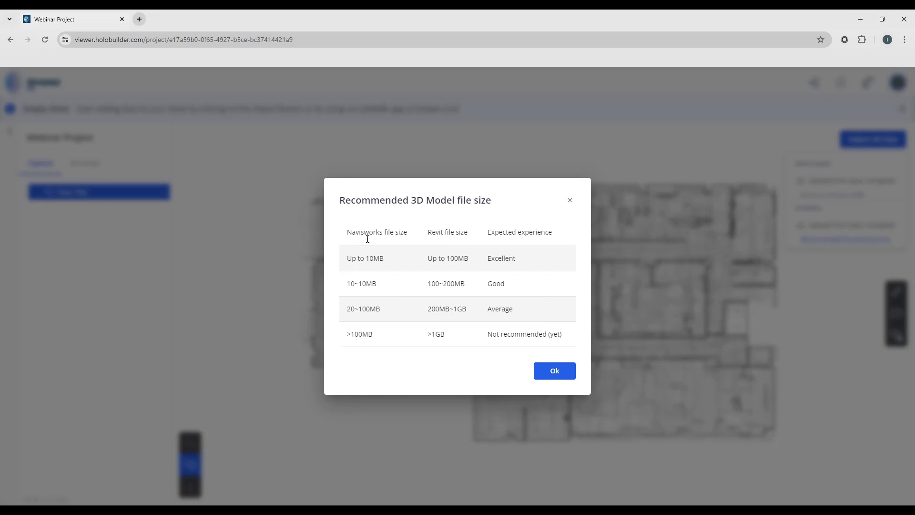
{"action": "left_click", "coordinate": [543, 373]}
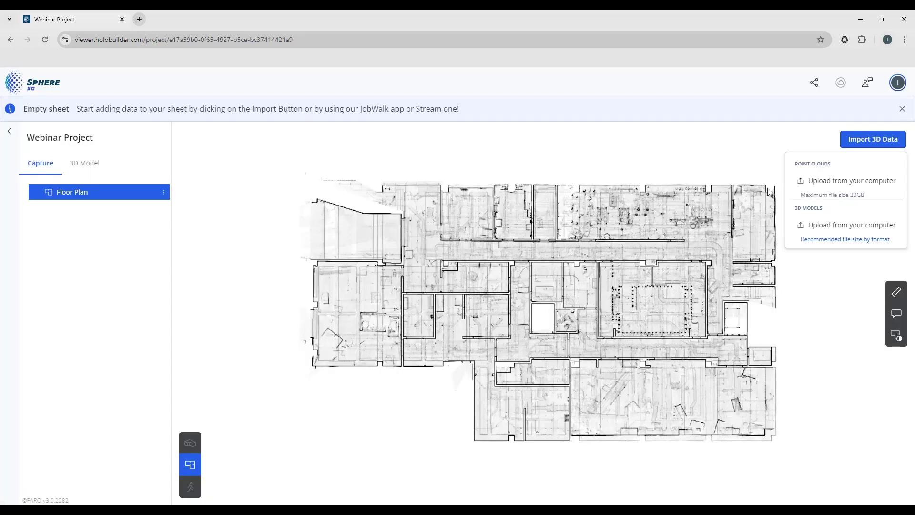
Upload UTSW Level1 Design Model.nwd from the computer and dismiss the upload and import notices
{"action": "left_click", "coordinate": [841, 228]}
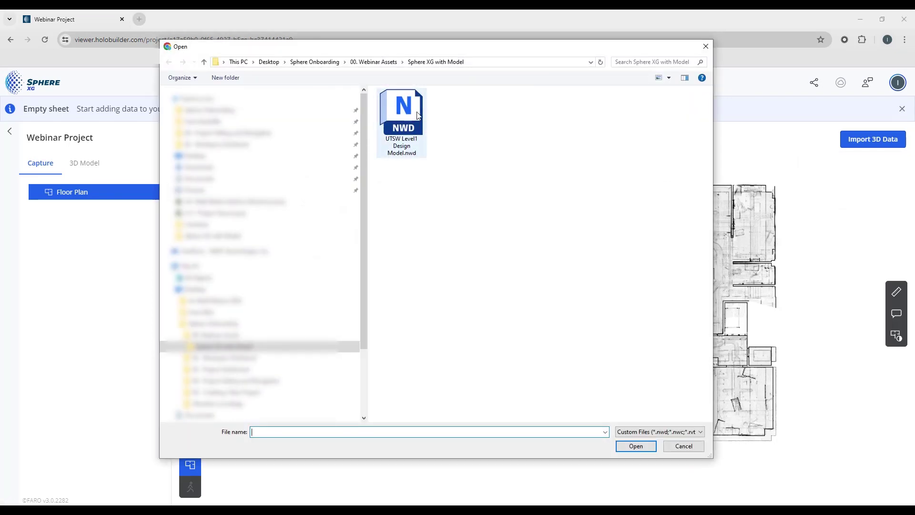
{"action": "left_click", "coordinate": [403, 110]}
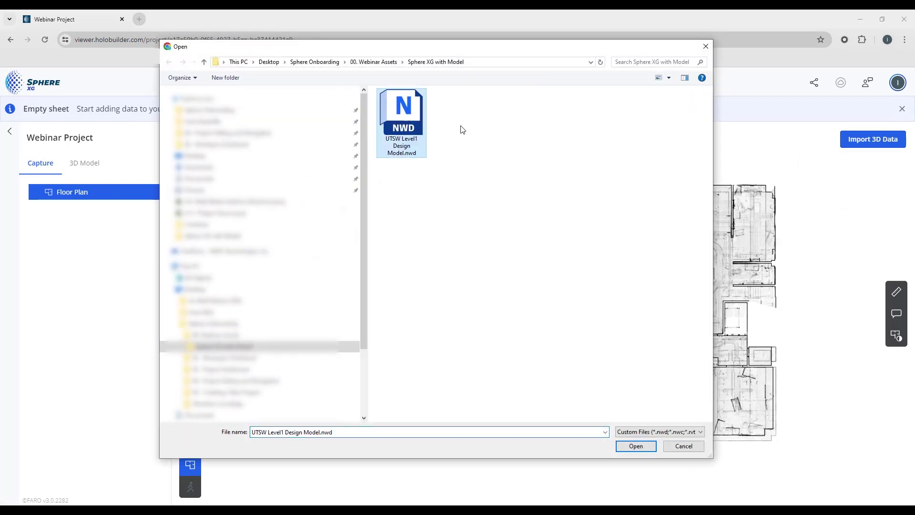
{"action": "left_click", "coordinate": [636, 446]}
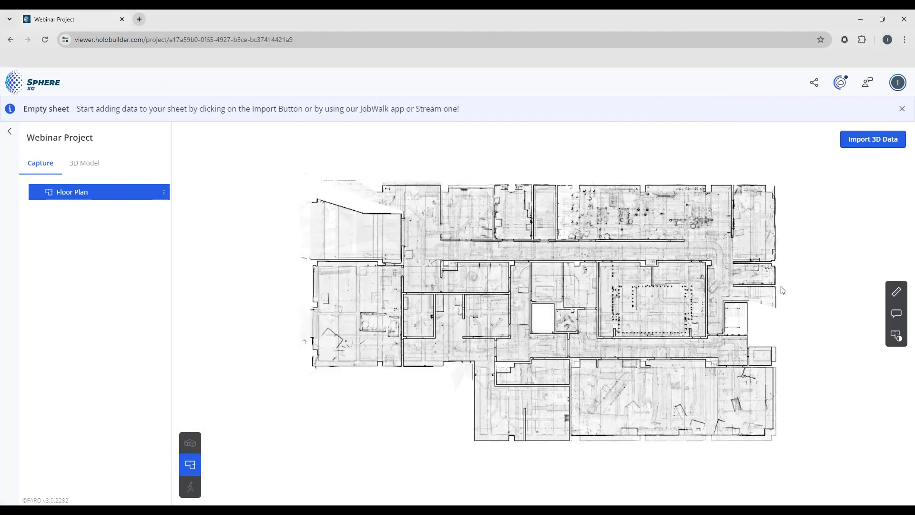
{"action": "left_click", "coordinate": [842, 87]}
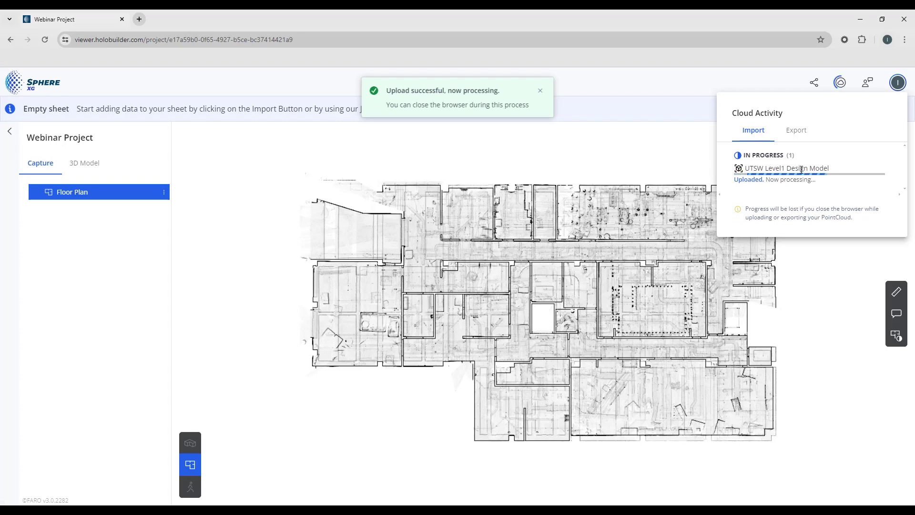
{"action": "left_click", "coordinate": [541, 94]}
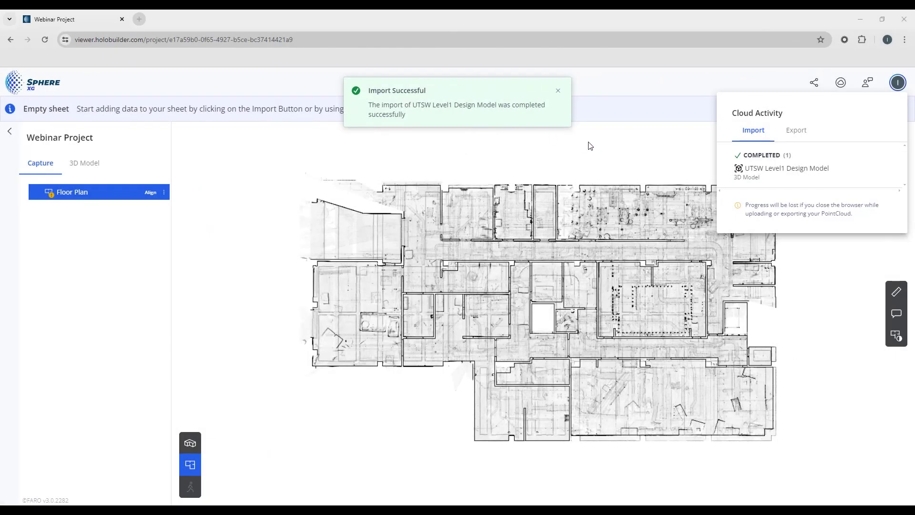
{"action": "left_click", "coordinate": [558, 90]}
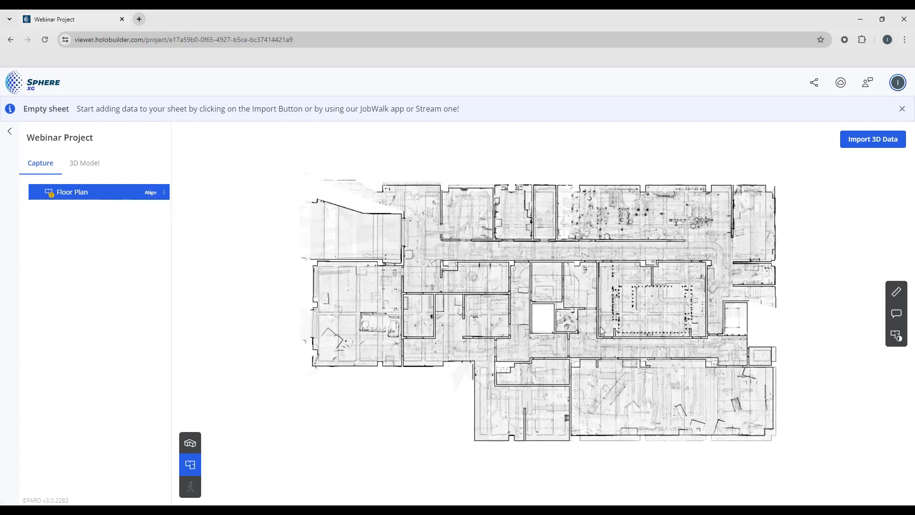
Place the Floor Plan sheet at LEVEL 1 (30.480 m) in the alignment tool
{"action": "left_click", "coordinate": [152, 193]}
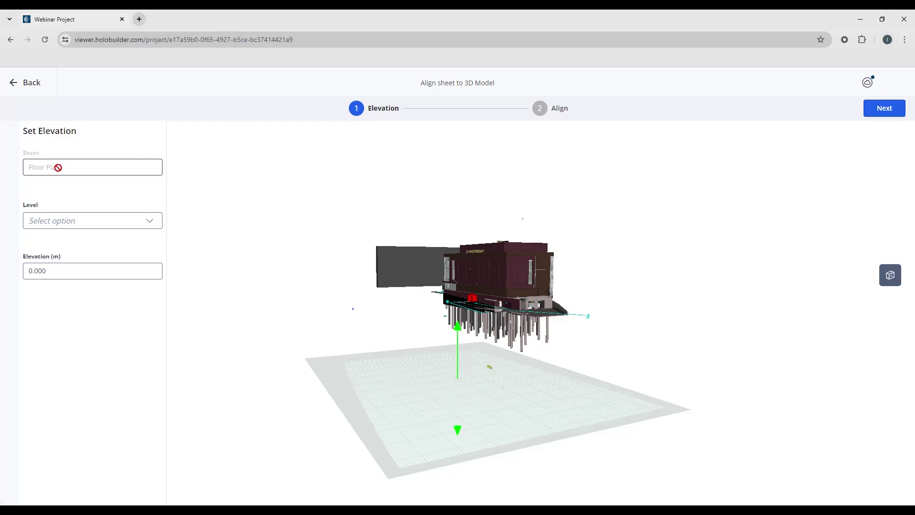
{"action": "left_click", "coordinate": [60, 220]}
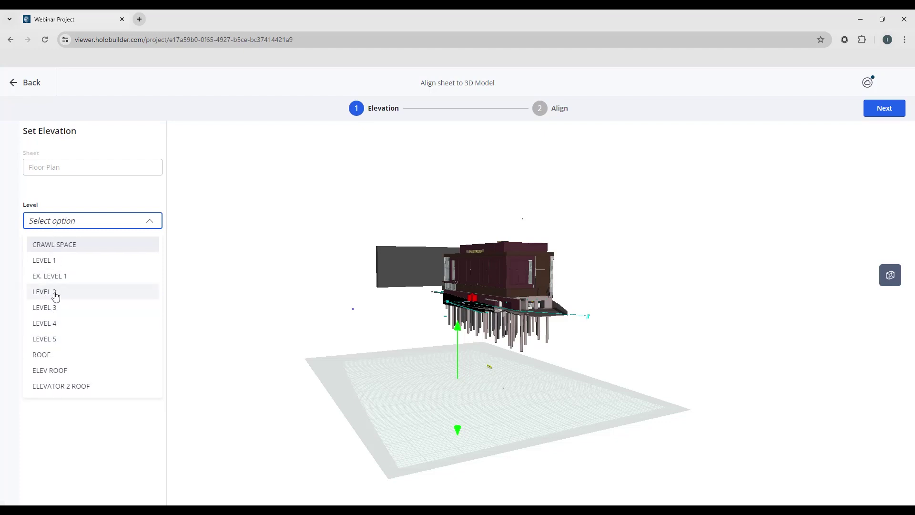
{"action": "left_click", "coordinate": [50, 262]}
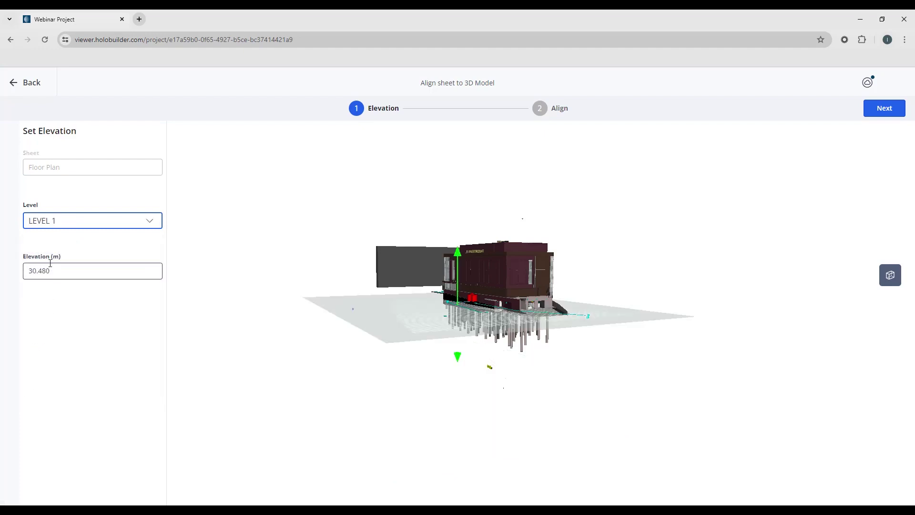
{"action": "left_click_drag", "start_coordinate": [542, 387], "coordinate": [560, 375]}
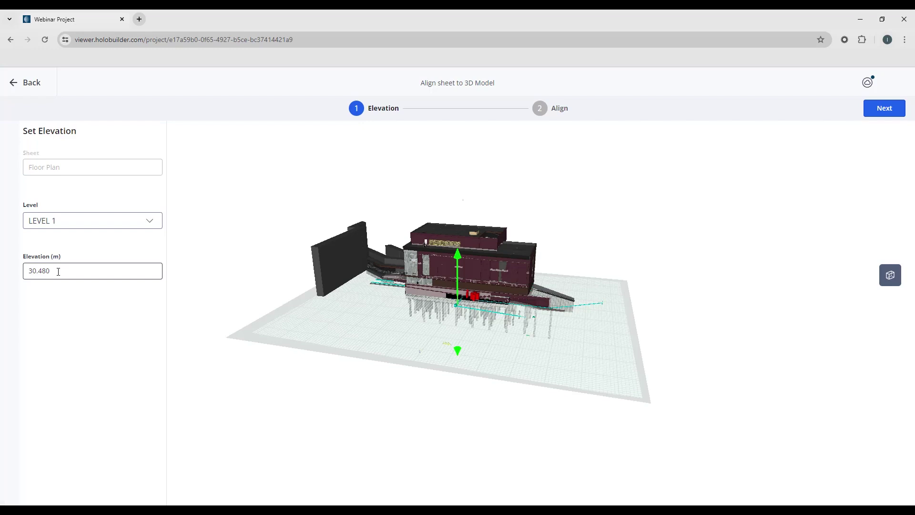
Enable 3D model clipping and shrink the clip box top and bottom to one floor
{"action": "left_click", "coordinate": [891, 276]}
{"action": "left_click_drag", "start_coordinate": [708, 329], "coordinate": [534, 259]}
{"action": "left_click_drag", "start_coordinate": [459, 209], "coordinate": [460, 294]}
{"action": "left_click_drag", "start_coordinate": [699, 407], "coordinate": [779, 394]}
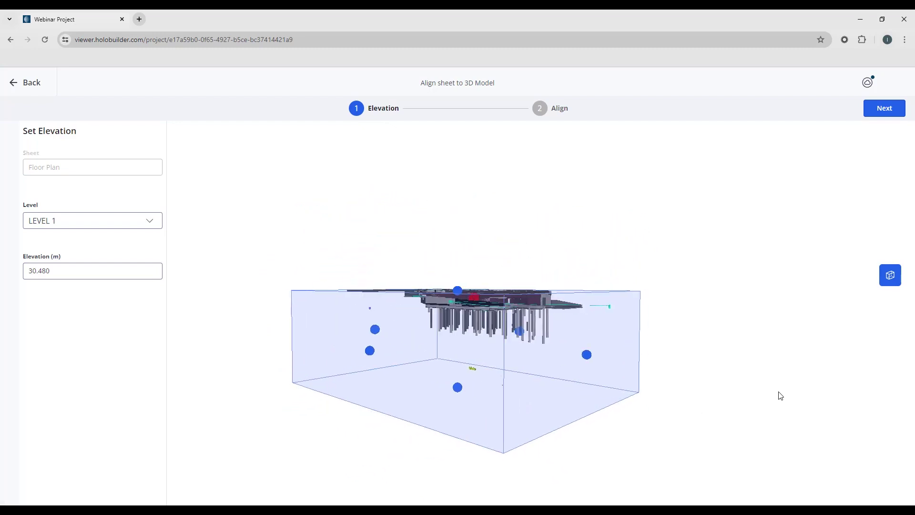
{"action": "left_click_drag", "start_coordinate": [457, 388], "coordinate": [454, 299]}
{"action": "left_click_drag", "start_coordinate": [456, 224], "coordinate": [496, 324]}
Crop away the clipped model's right side and advance to the Align step
{"action": "scroll", "coordinate": [454, 248], "scroll_direction": "up", "scroll_amount": 3}
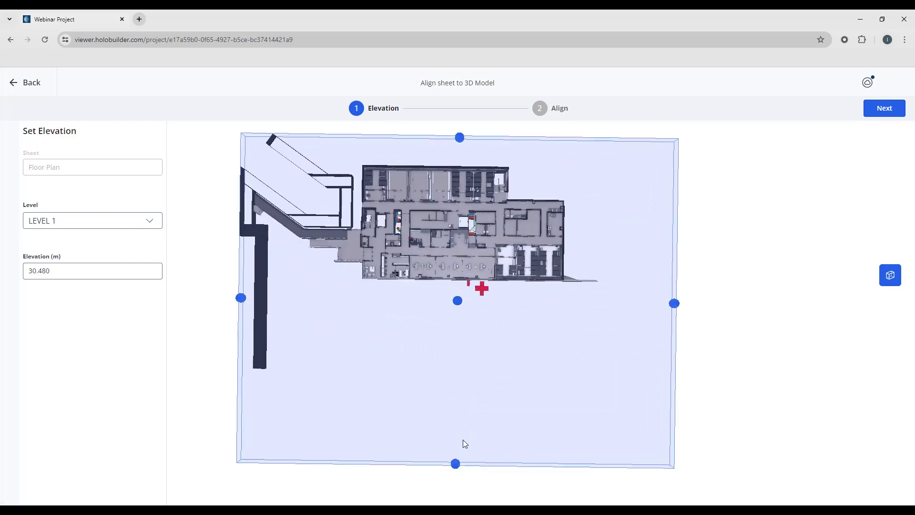
{"action": "right_click_drag", "start_coordinate": [463, 441], "coordinate": [530, 192]}
{"action": "scroll", "coordinate": [530, 191], "scroll_direction": "up", "scroll_amount": 2}
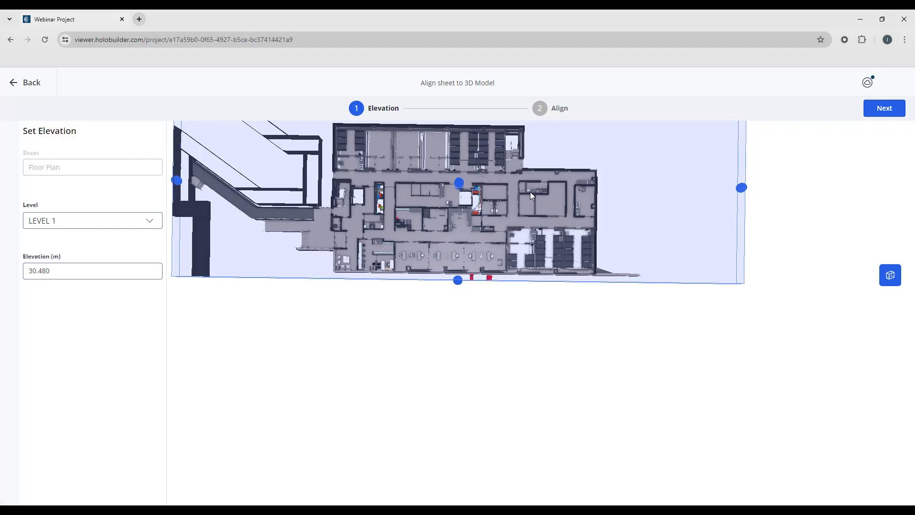
{"action": "left_click_drag", "start_coordinate": [551, 319], "coordinate": [356, 241]}
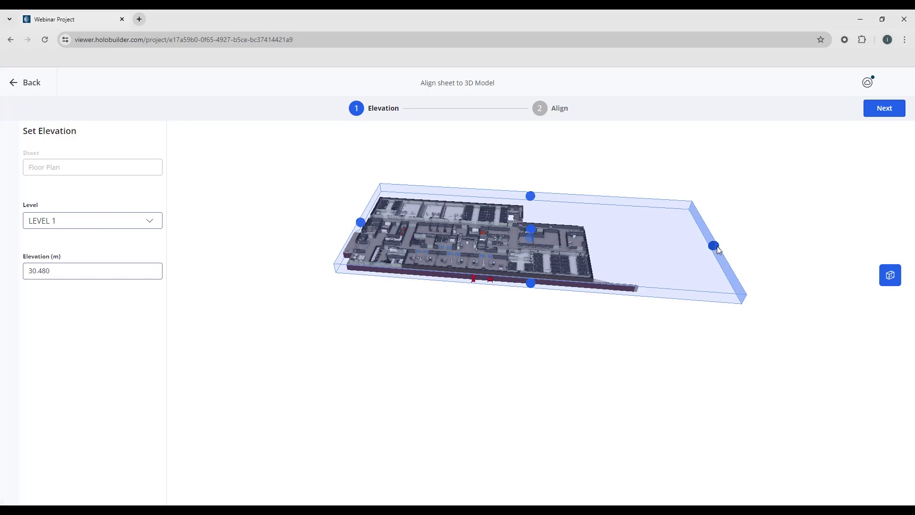
{"action": "left_click_drag", "start_coordinate": [730, 247], "coordinate": [587, 264]}
{"action": "left_click_drag", "start_coordinate": [568, 357], "coordinate": [582, 430]}
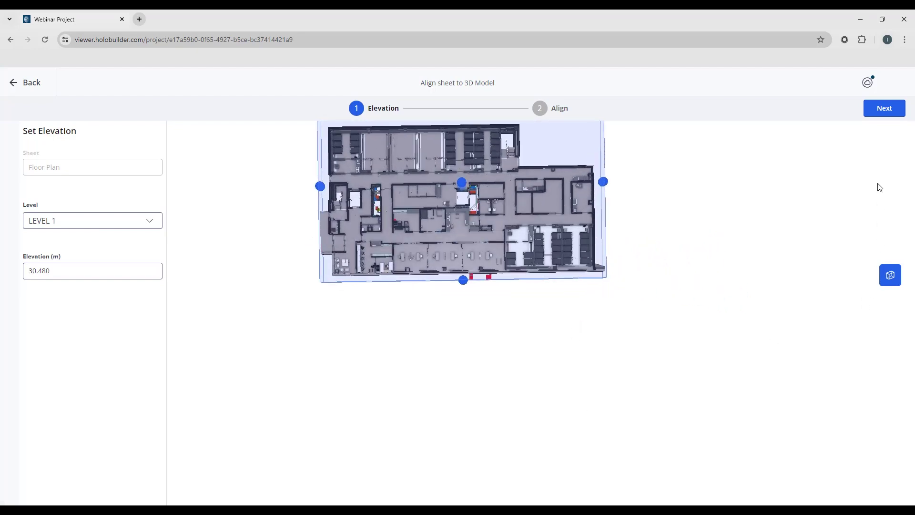
{"action": "left_click", "coordinate": [887, 108]}
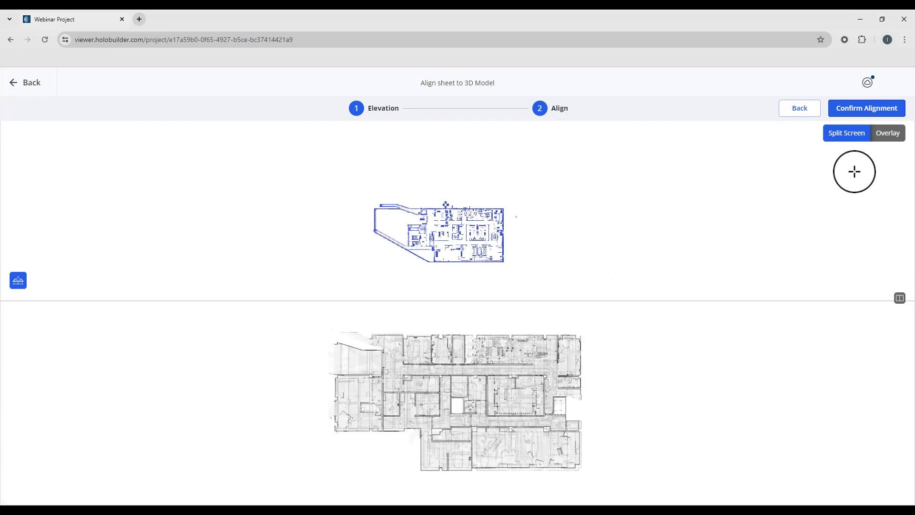
Zoom into the blue model plan and place alignment point 1 on its top-right corner
{"action": "scroll", "coordinate": [501, 204], "scroll_direction": "up", "scroll_amount": 5}
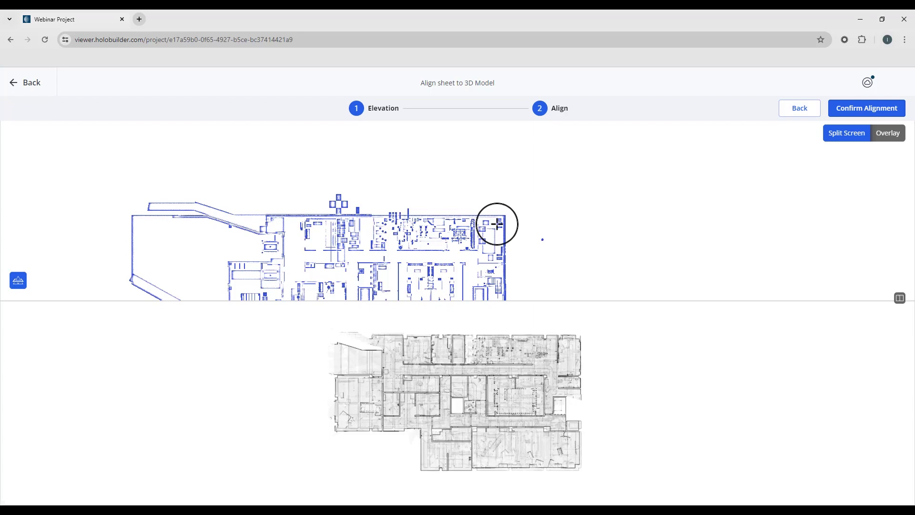
{"action": "scroll", "coordinate": [504, 217], "scroll_direction": "up", "scroll_amount": 5}
{"action": "scroll", "coordinate": [503, 217], "scroll_direction": "up", "scroll_amount": 3}
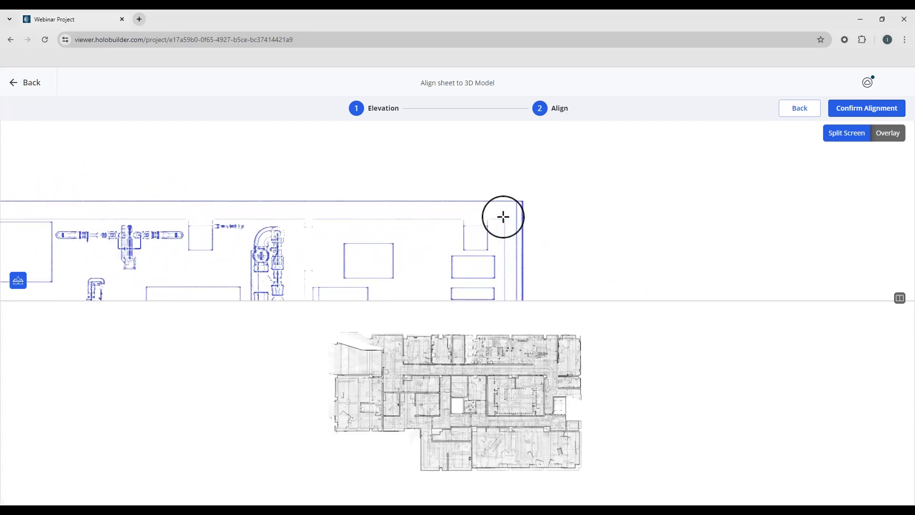
{"action": "scroll", "coordinate": [465, 250], "scroll_direction": "up", "scroll_amount": 5}
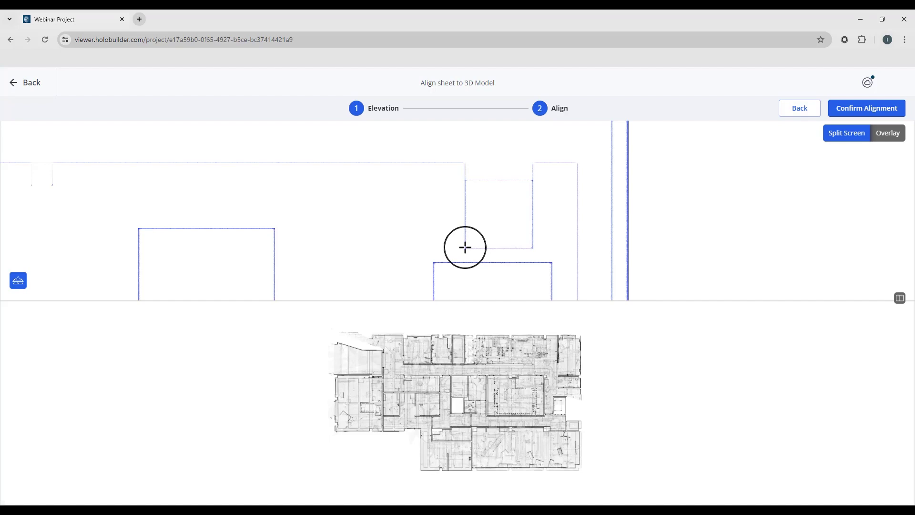
{"action": "left_click", "coordinate": [465, 247]}
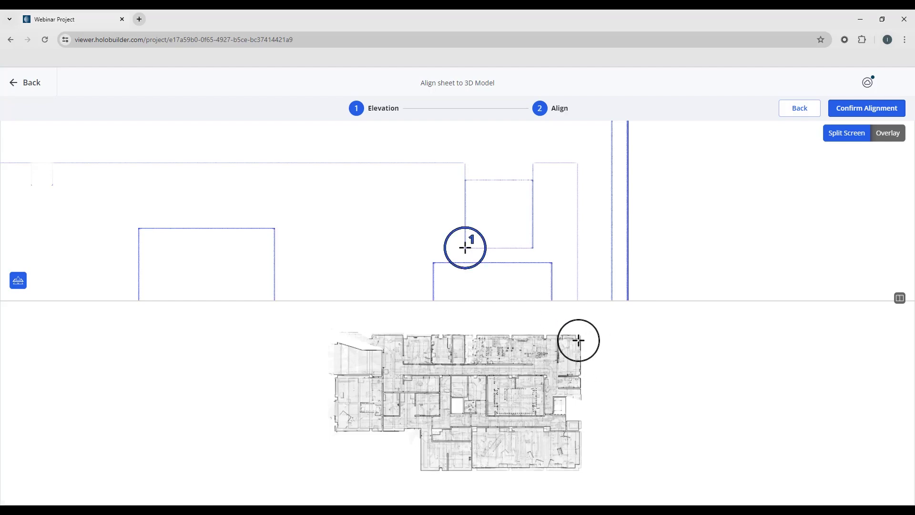
Zoom and pan the model plan and floor-plan sheet to bring the matching corner into view
{"action": "scroll", "coordinate": [580, 342], "scroll_direction": "up", "scroll_amount": 6}
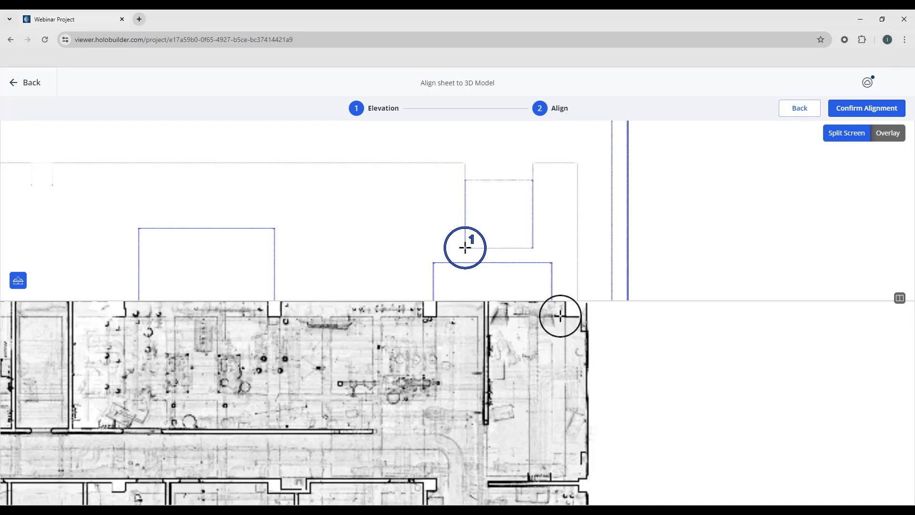
{"action": "scroll", "coordinate": [566, 310], "scroll_direction": "up", "scroll_amount": 4}
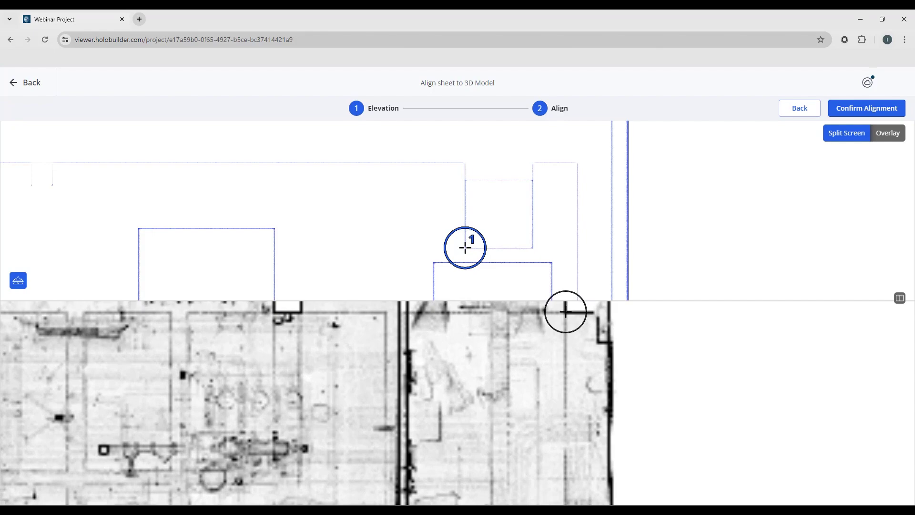
{"action": "scroll", "coordinate": [572, 373], "scroll_direction": "down", "scroll_amount": 8}
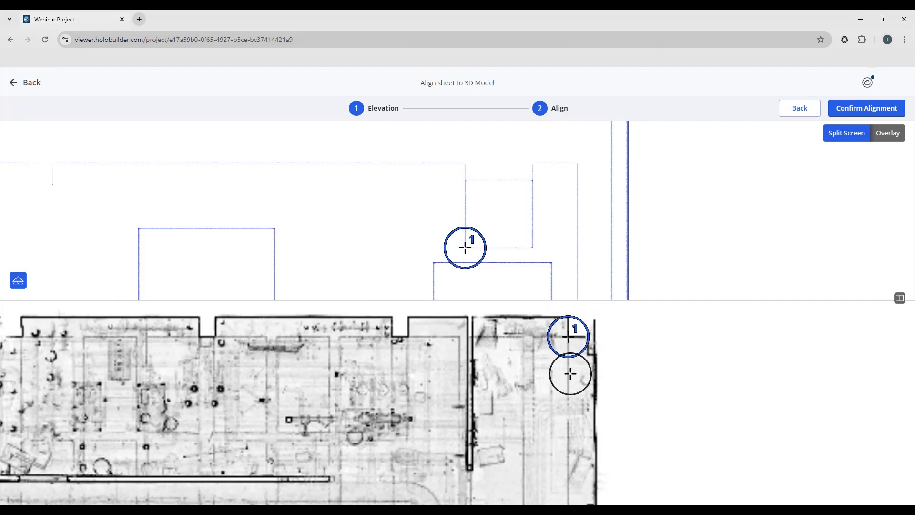
{"action": "scroll", "coordinate": [411, 254], "scroll_direction": "down", "scroll_amount": 2}
{"action": "scroll", "coordinate": [411, 253], "scroll_direction": "down", "scroll_amount": 4}
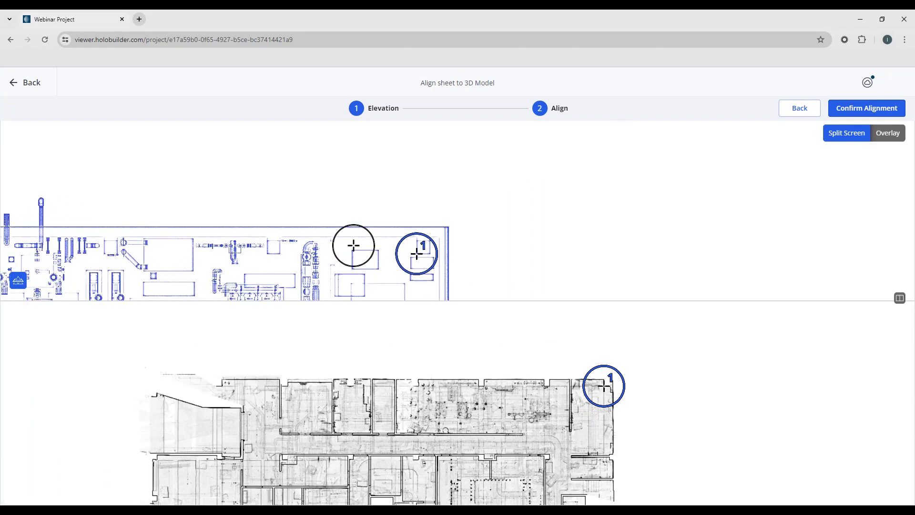
{"action": "left_click_drag", "start_coordinate": [354, 245], "coordinate": [477, 162]}
{"action": "scroll", "coordinate": [477, 162], "scroll_direction": "up", "scroll_amount": 6}
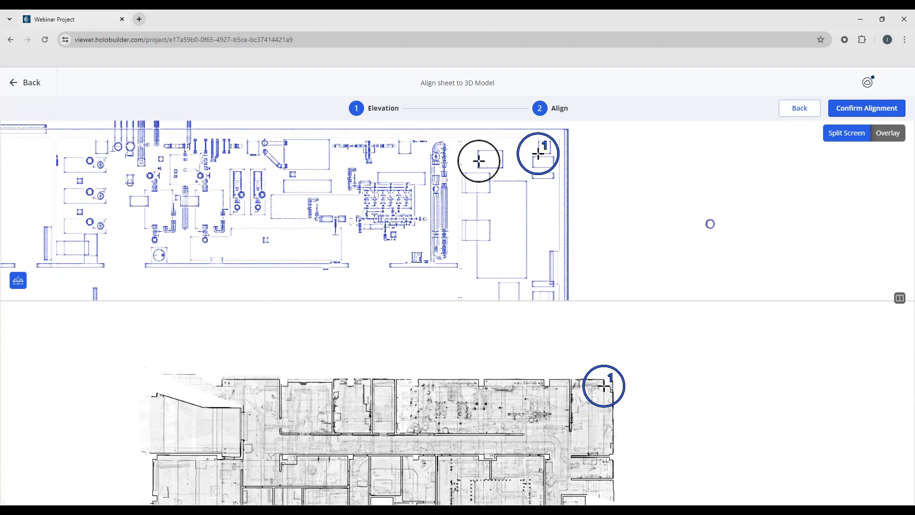
{"action": "left_click_drag", "start_coordinate": [563, 264], "coordinate": [459, 223]}
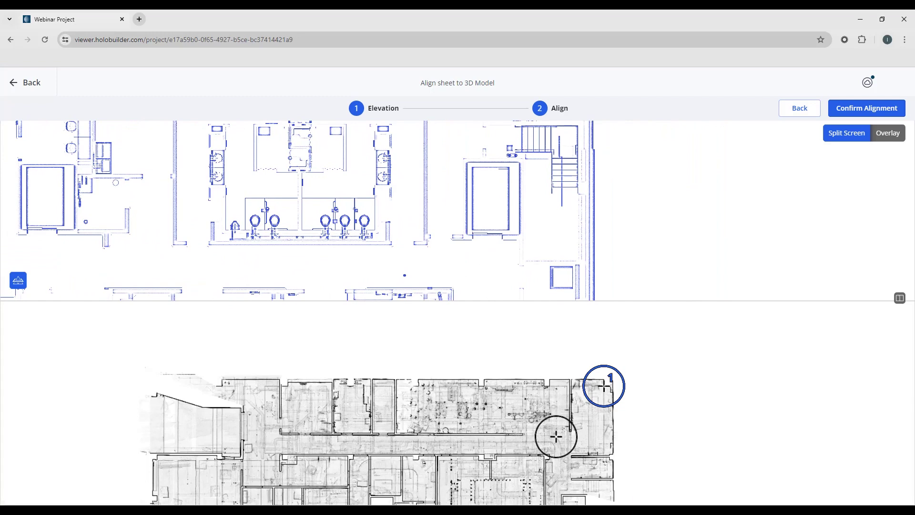
{"action": "left_click_drag", "start_coordinate": [548, 445], "coordinate": [548, 360]}
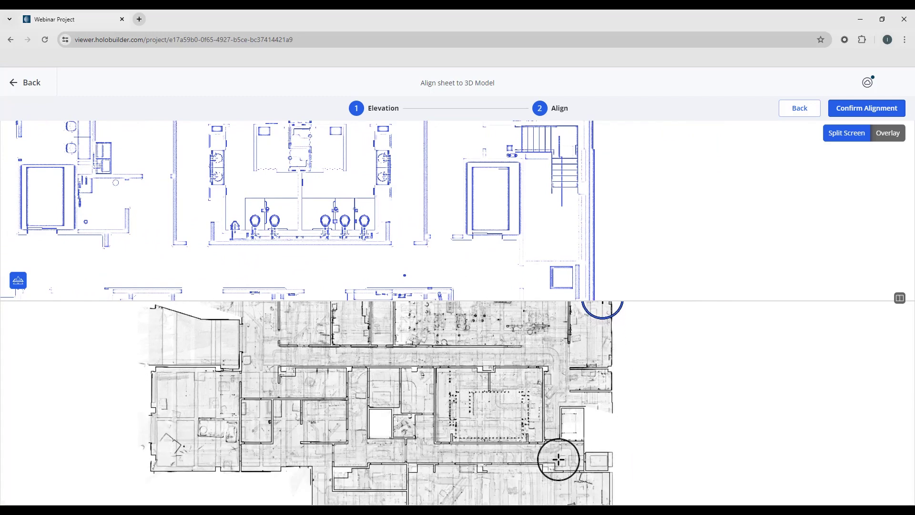
Zoom into the floor-plan sheet and place alignment point 2 on the wall corner matching the model's point 2
{"action": "left_click_drag", "start_coordinate": [558, 457], "coordinate": [475, 425]}
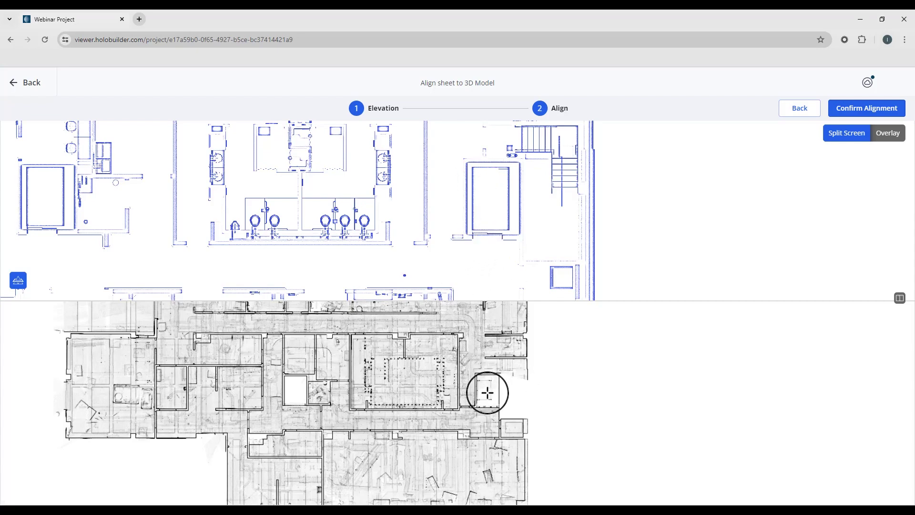
{"action": "scroll", "coordinate": [455, 406], "scroll_direction": "up", "scroll_amount": 5}
{"action": "scroll", "coordinate": [458, 410], "scroll_direction": "up", "scroll_amount": 4}
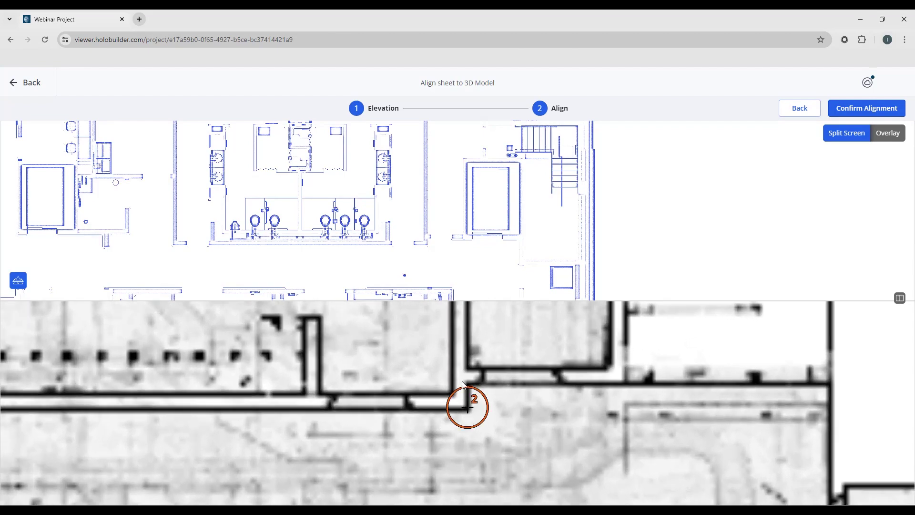
{"action": "scroll", "coordinate": [429, 246], "scroll_direction": "up", "scroll_amount": 5}
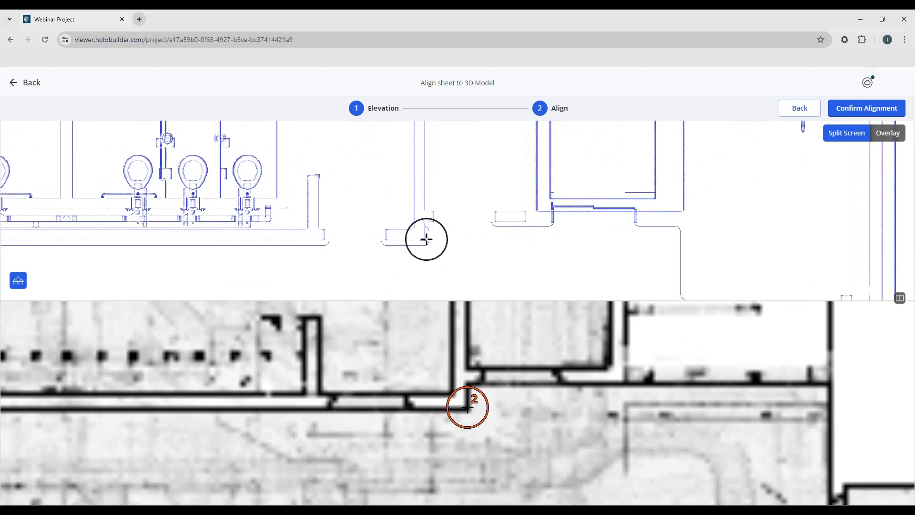
{"action": "left_click", "coordinate": [425, 240]}
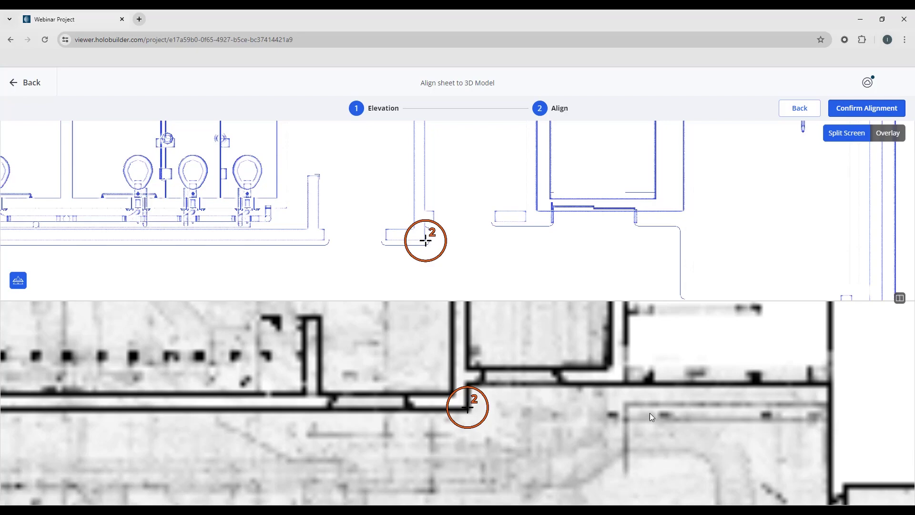
{"action": "scroll", "coordinate": [641, 410], "scroll_direction": "down", "scroll_amount": 6}
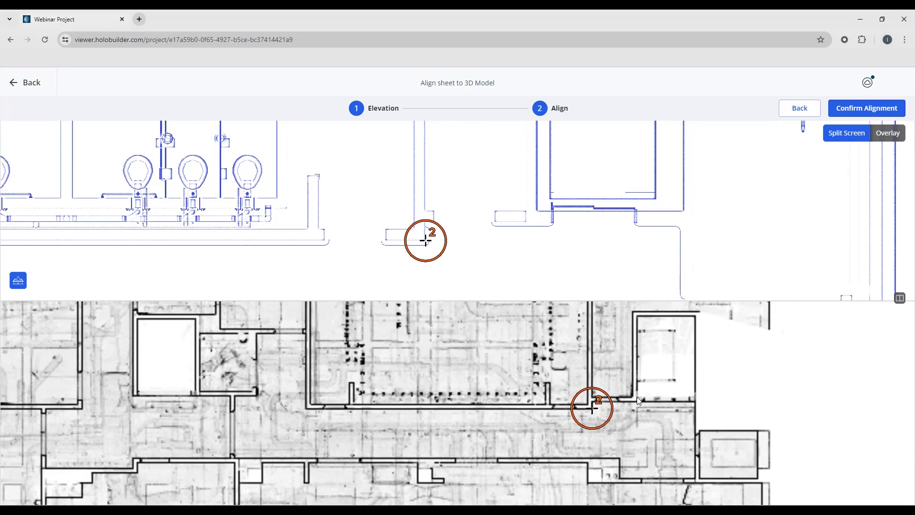
{"action": "scroll", "coordinate": [791, 194], "scroll_direction": "down", "scroll_amount": 3}
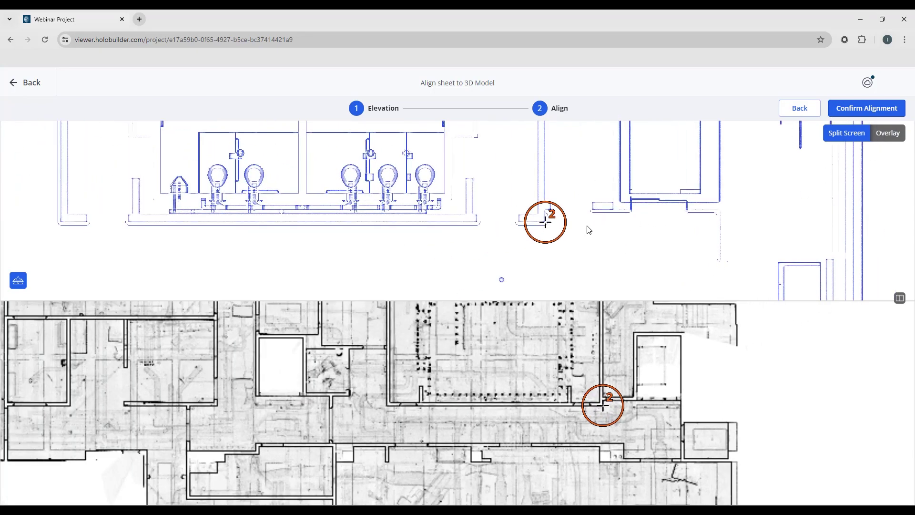
{"action": "left_click", "coordinate": [889, 133]}
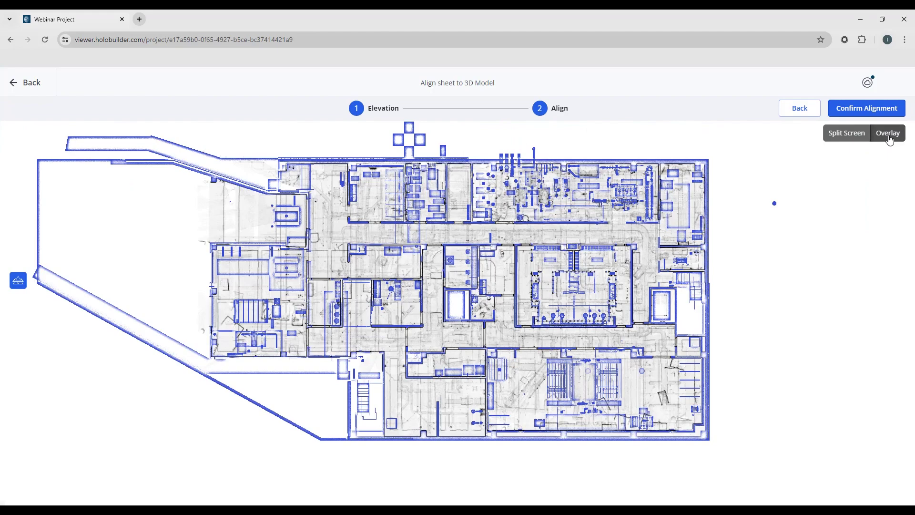
{"action": "scroll", "coordinate": [708, 303], "scroll_direction": "up", "scroll_amount": 10}
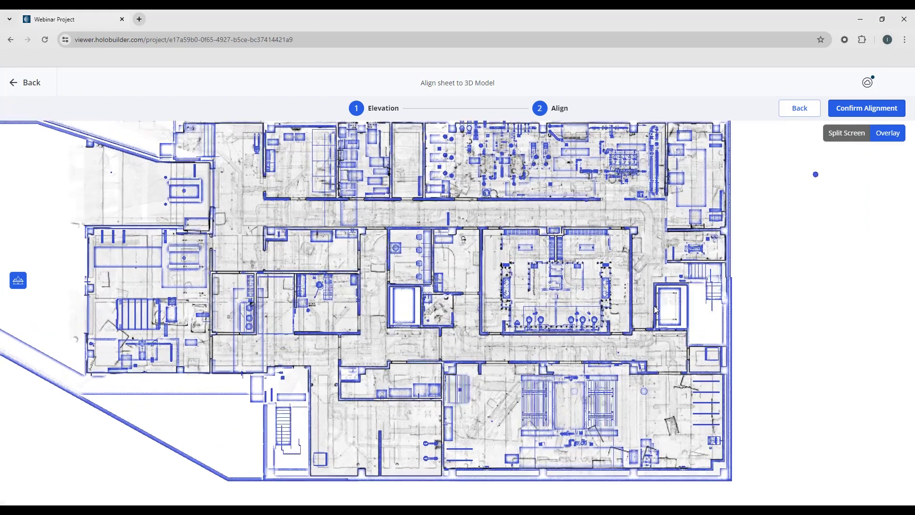
{"action": "scroll", "coordinate": [585, 348], "scroll_direction": "up", "scroll_amount": 5}
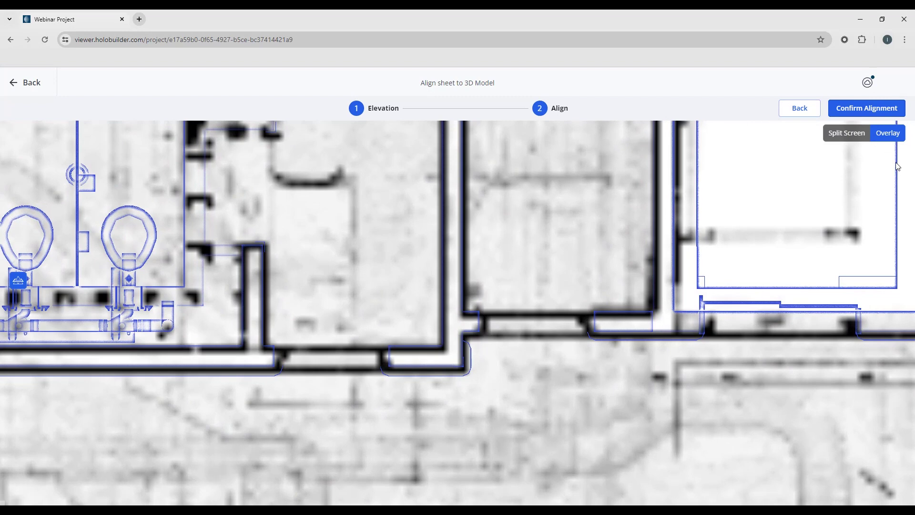
{"action": "left_click", "coordinate": [846, 137]}
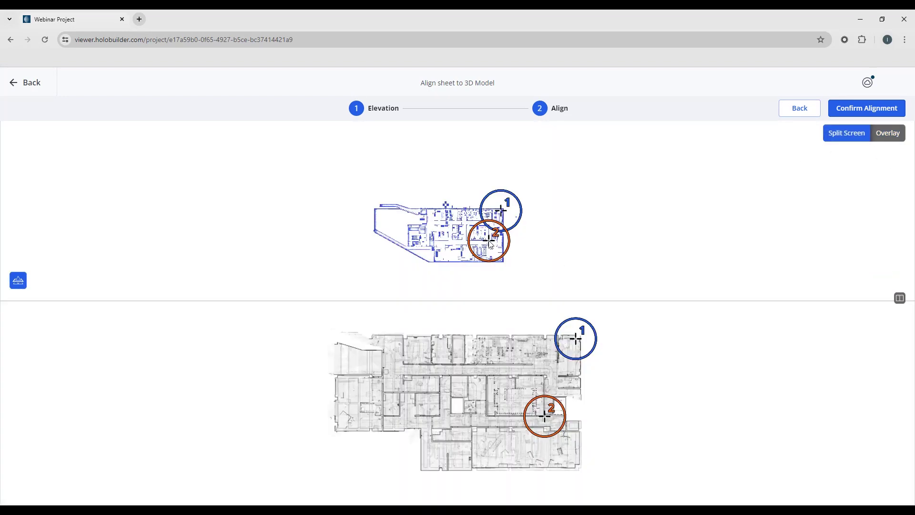
Move alignment point 2 precisely onto the wall corner on the floor-plan sheet
{"action": "scroll", "coordinate": [485, 241], "scroll_direction": "up", "scroll_amount": 10}
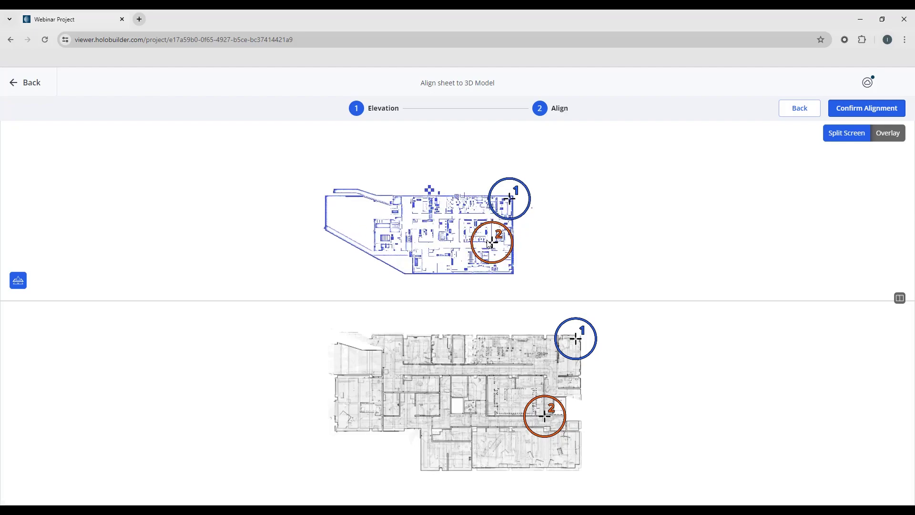
{"action": "scroll", "coordinate": [500, 248], "scroll_direction": "up", "scroll_amount": 3}
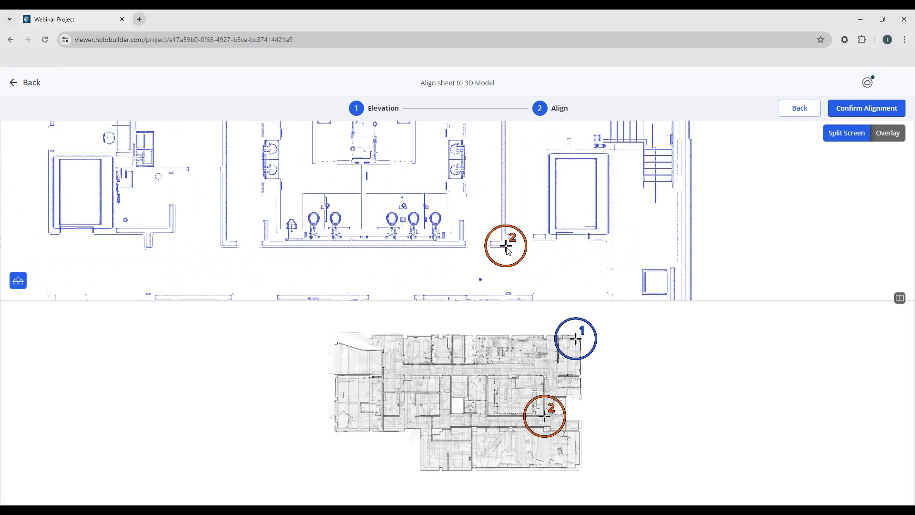
{"action": "mouse_move", "coordinate": [507, 247]}
{"action": "left_mouse_down"}
{"action": "mouse_move", "coordinate": [546, 262]}
{"action": "mouse_move", "coordinate": [503, 241]}
{"action": "mouse_move", "coordinate": [465, 250]}
{"action": "left_mouse_up"}
{"action": "scroll", "coordinate": [504, 243], "scroll_direction": "up", "scroll_amount": 5}
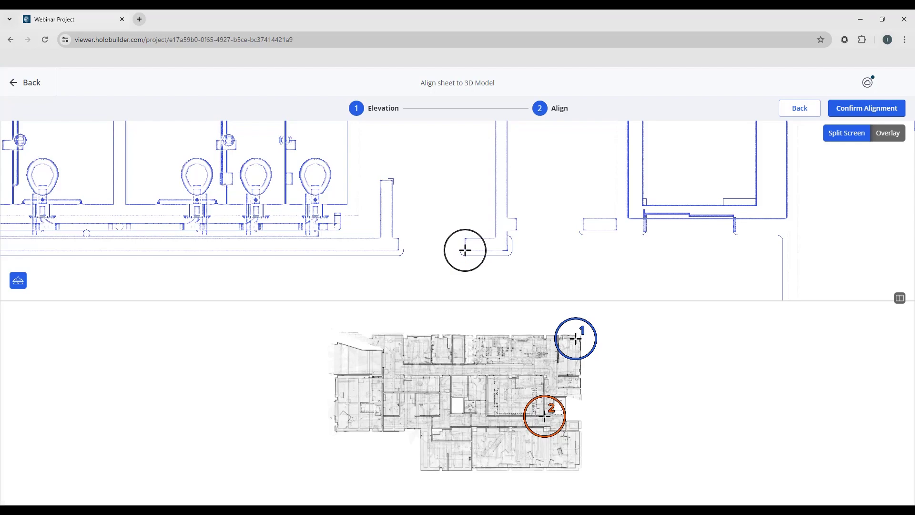
{"action": "scroll", "coordinate": [465, 250], "scroll_direction": "up", "scroll_amount": 4}
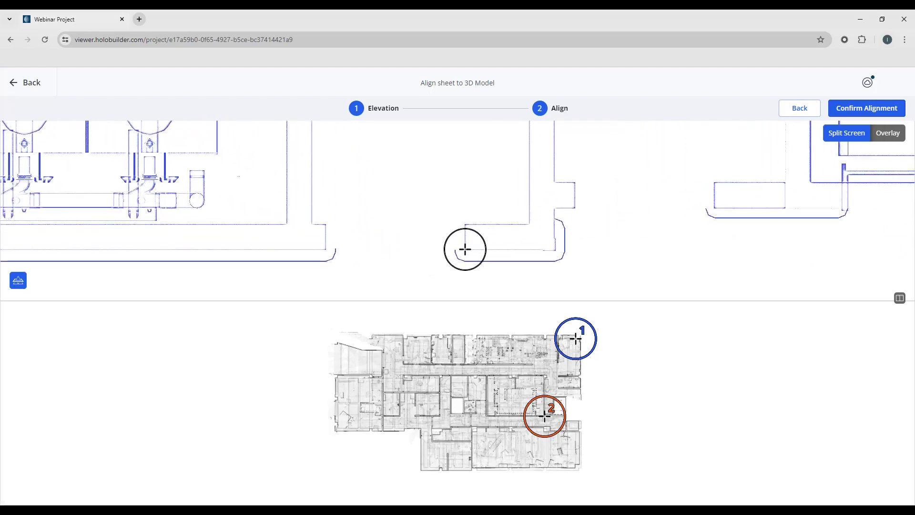
{"action": "left_click", "coordinate": [465, 248]}
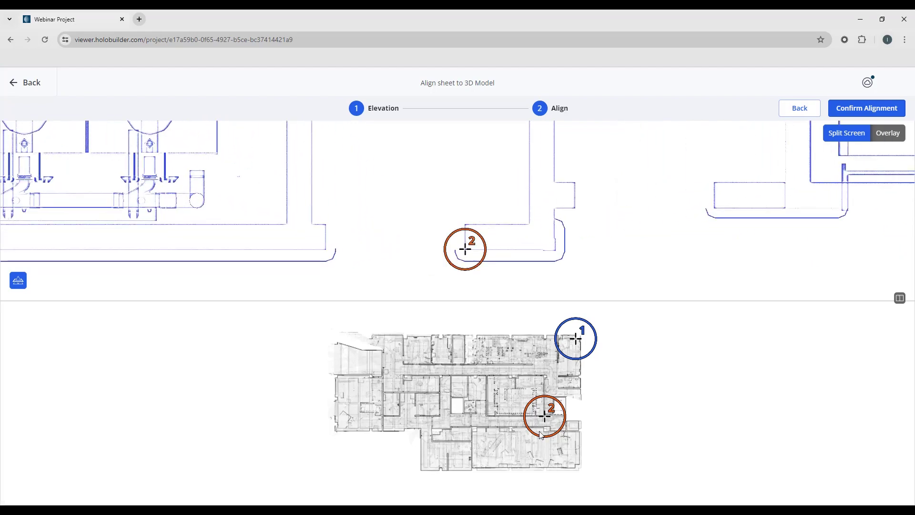
Shift point 2 left onto the matching corner on the model plan, then overlay to check alignment
{"action": "scroll", "coordinate": [541, 435], "scroll_direction": "up", "scroll_amount": 6}
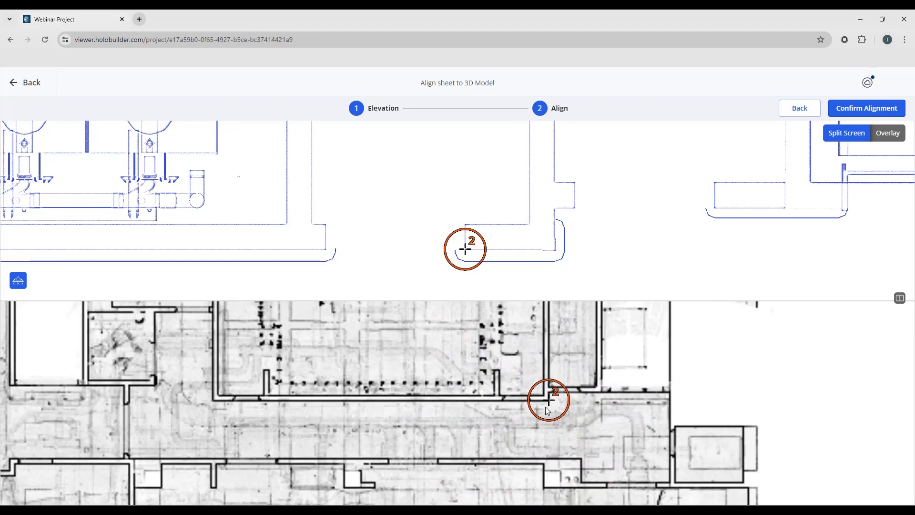
{"action": "scroll", "coordinate": [548, 411], "scroll_direction": "up", "scroll_amount": 4}
{"action": "mouse_move", "coordinate": [556, 393]}
{"action": "left_mouse_down"}
{"action": "mouse_move", "coordinate": [492, 394]}
{"action": "mouse_move", "coordinate": [479, 376]}
{"action": "mouse_move", "coordinate": [485, 392]}
{"action": "left_mouse_up"}
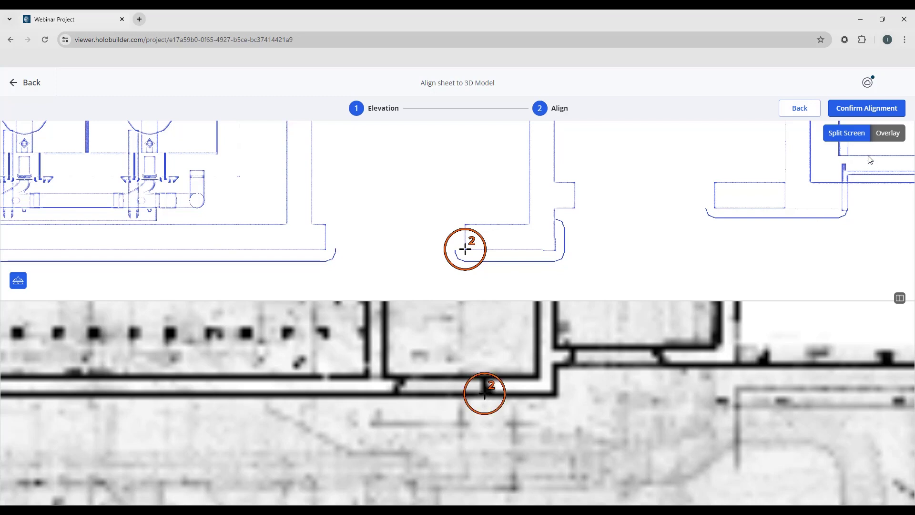
{"action": "left_click", "coordinate": [885, 134]}
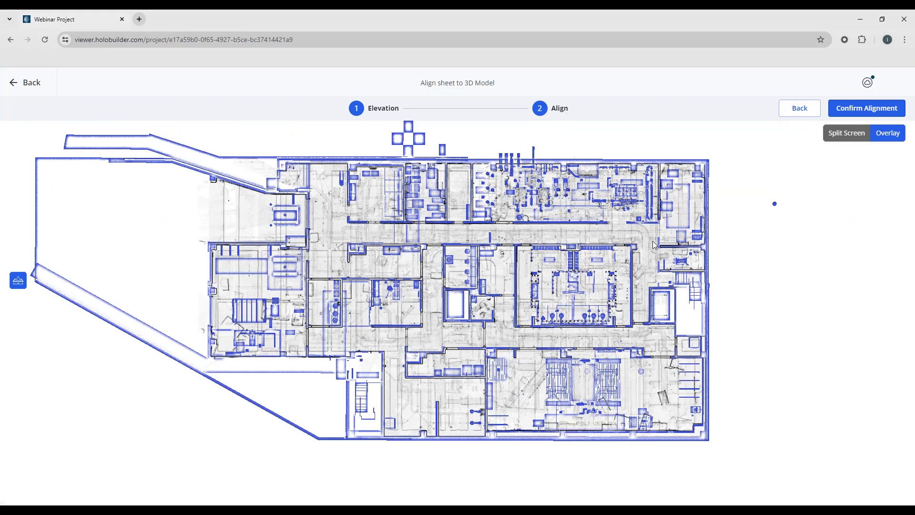
Confirm the sheet-to-model alignment and wait for the 3D viewer to load
{"action": "left_click", "coordinate": [866, 109]}
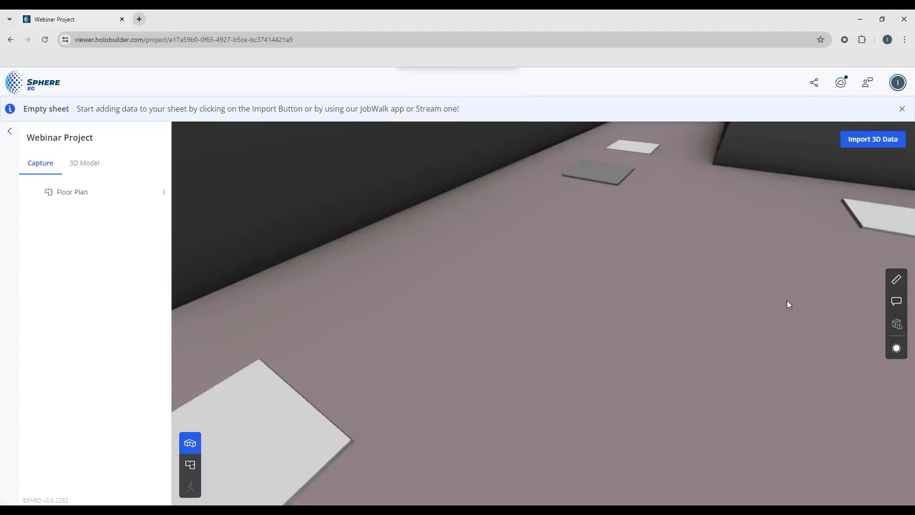
Lower the 3D model opacity to reveal the aligned plan, then show the Floor Plan sheet in 2D
{"action": "left_click", "coordinate": [897, 348]}
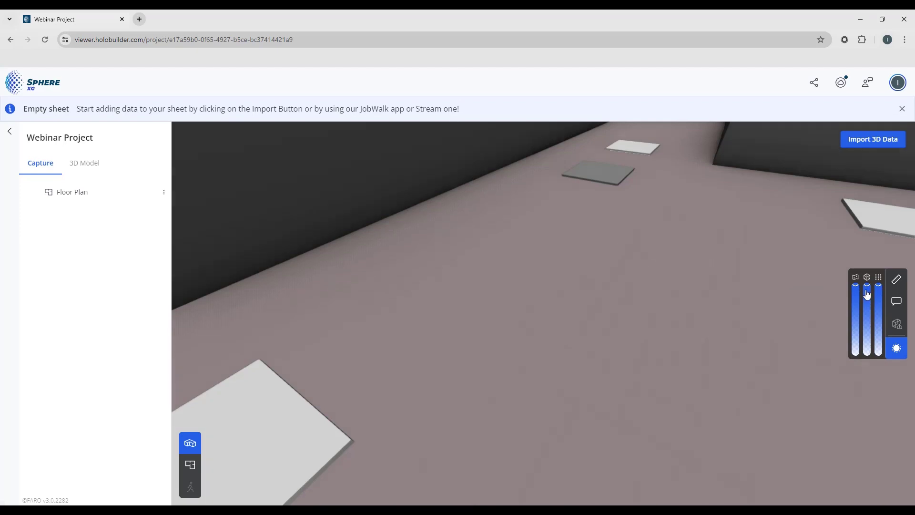
{"action": "left_click_drag", "start_coordinate": [868, 295], "coordinate": [867, 328]}
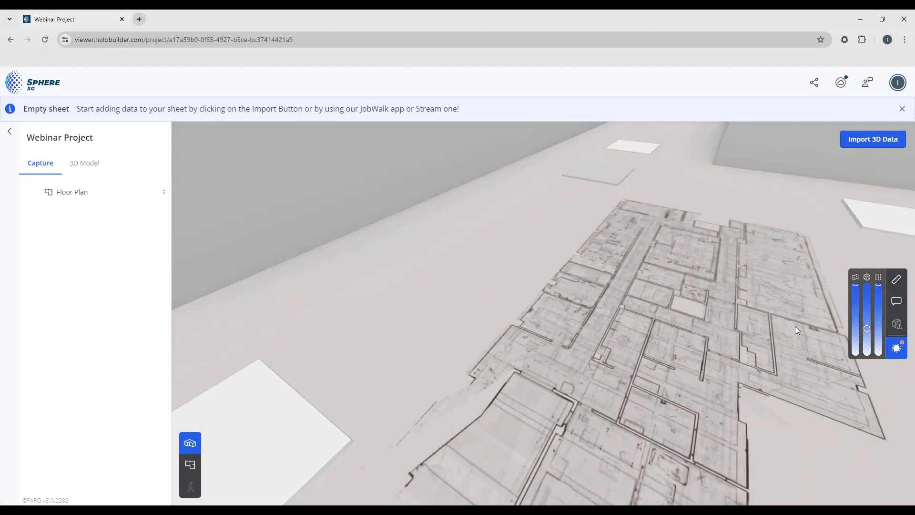
{"action": "left_click_drag", "start_coordinate": [797, 330], "coordinate": [675, 383]}
{"action": "scroll", "coordinate": [727, 434], "scroll_direction": "up", "scroll_amount": 8}
{"action": "left_click", "coordinate": [128, 197]}
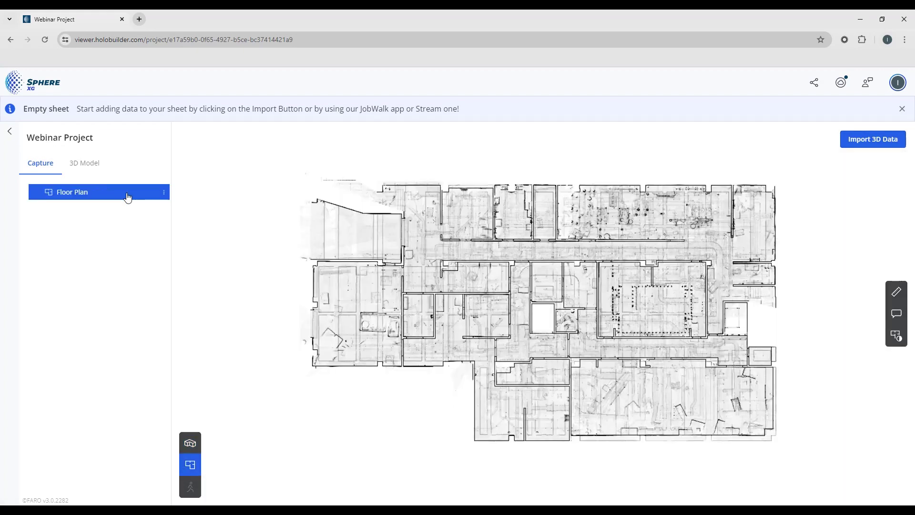
Choose UTSW Hospital Level1 PC.e57 from the computer as a point cloud upload
{"action": "left_click", "coordinate": [874, 143]}
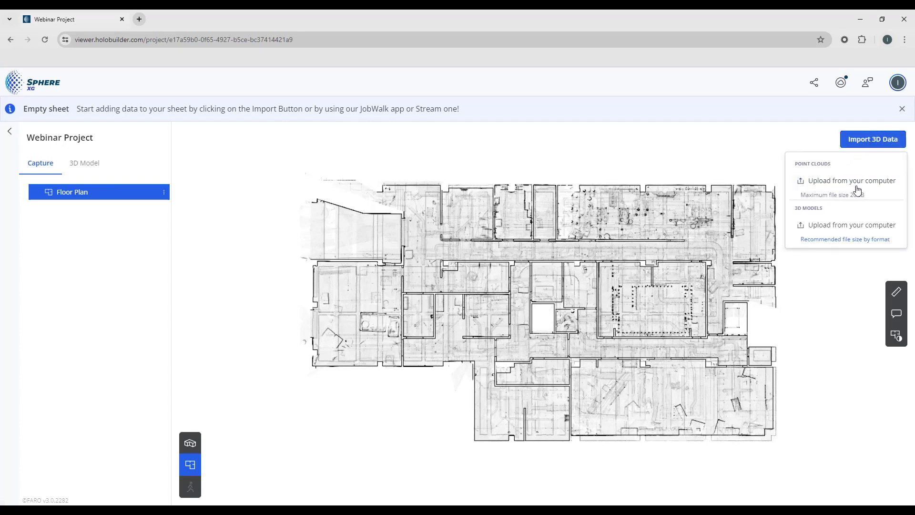
{"action": "left_click", "coordinate": [824, 186]}
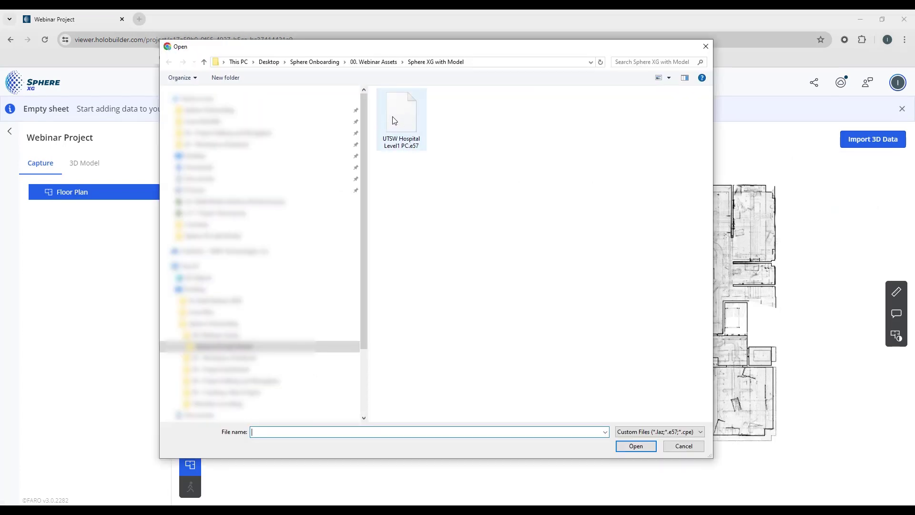
{"action": "left_click", "coordinate": [407, 120]}
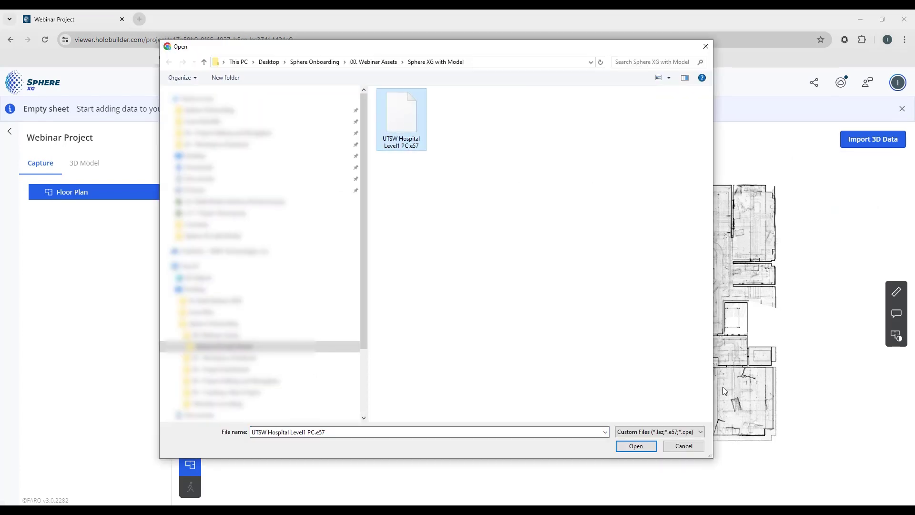
{"action": "left_click", "coordinate": [634, 448]}
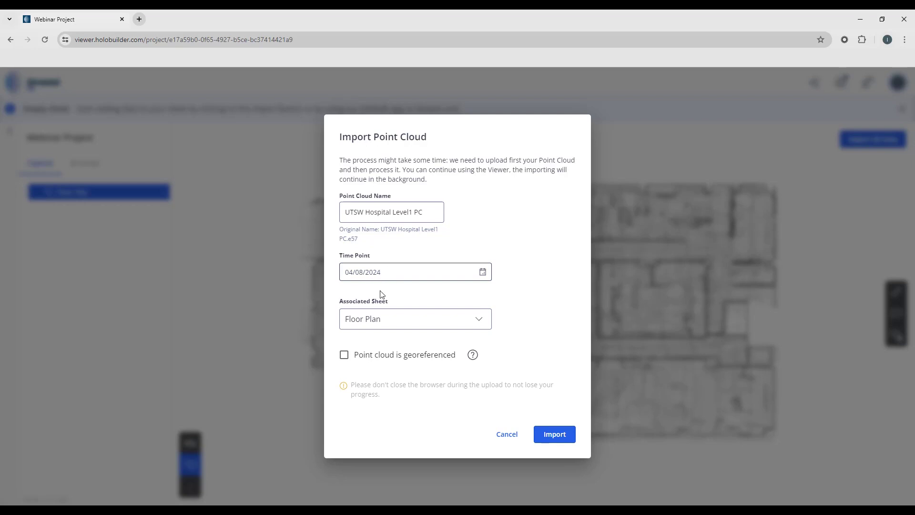
Keep Floor Plan as the associated sheet and tick 'Point cloud is georeferenced'
{"action": "left_click", "coordinate": [481, 322]}
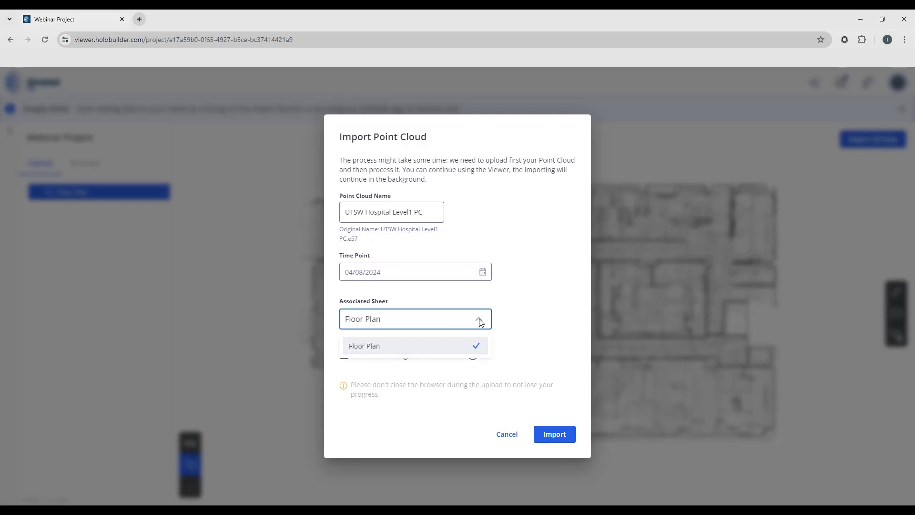
{"action": "left_click", "coordinate": [481, 322]}
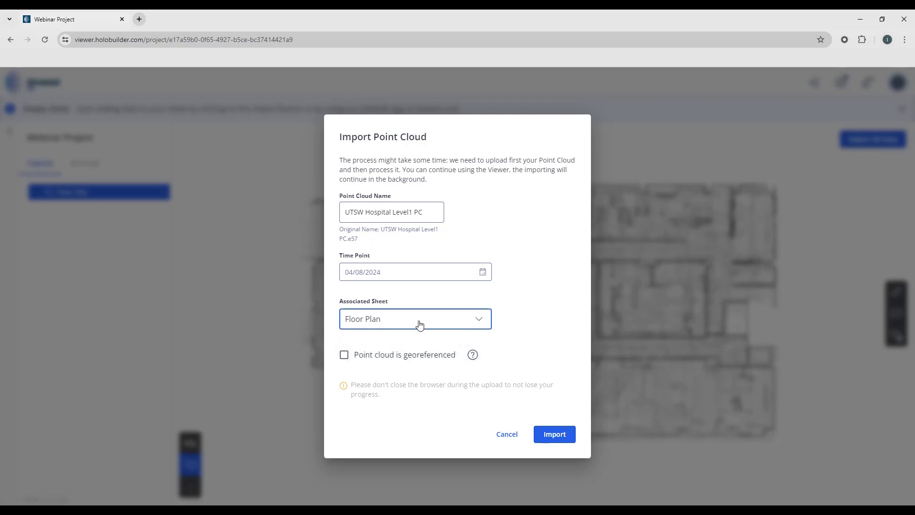
{"action": "left_click", "coordinate": [481, 324]}
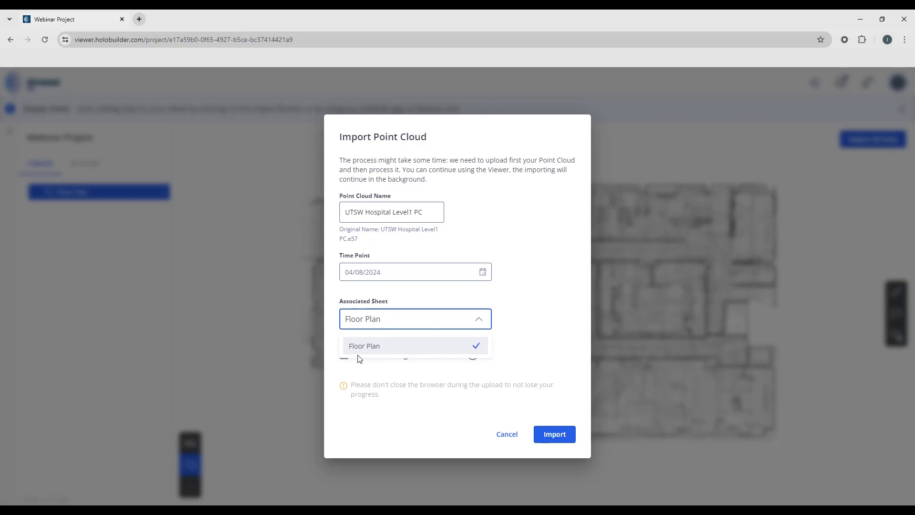
{"action": "left_click", "coordinate": [479, 320]}
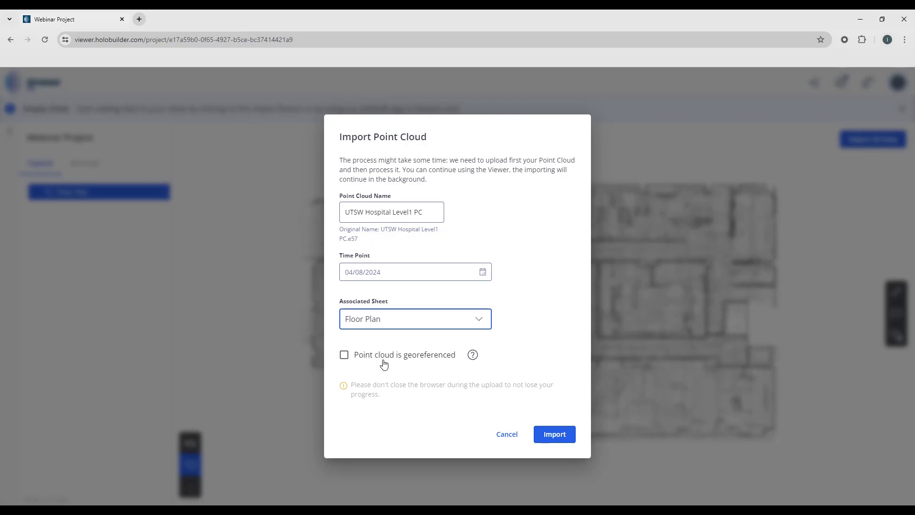
{"action": "left_click", "coordinate": [346, 357]}
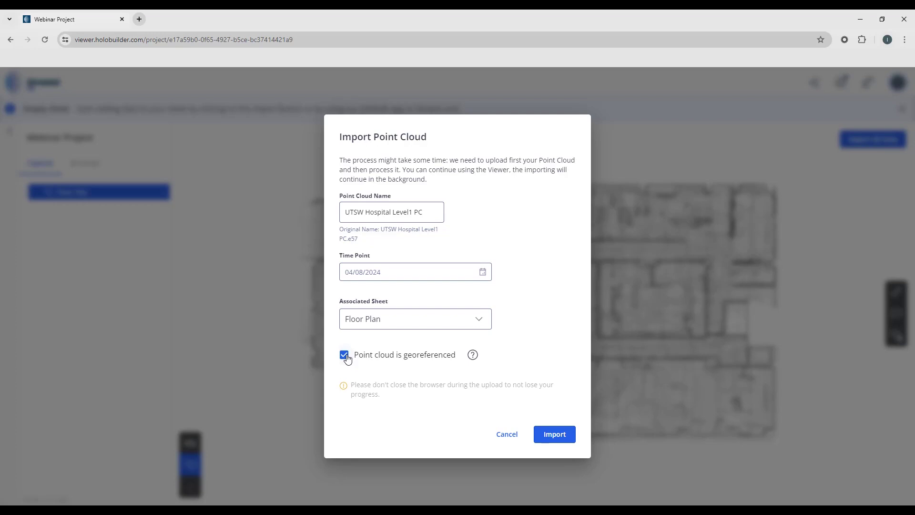
Import the point cloud, check its progress in Cloud Activity, then switch to the 3D overview
{"action": "left_click", "coordinate": [554, 434]}
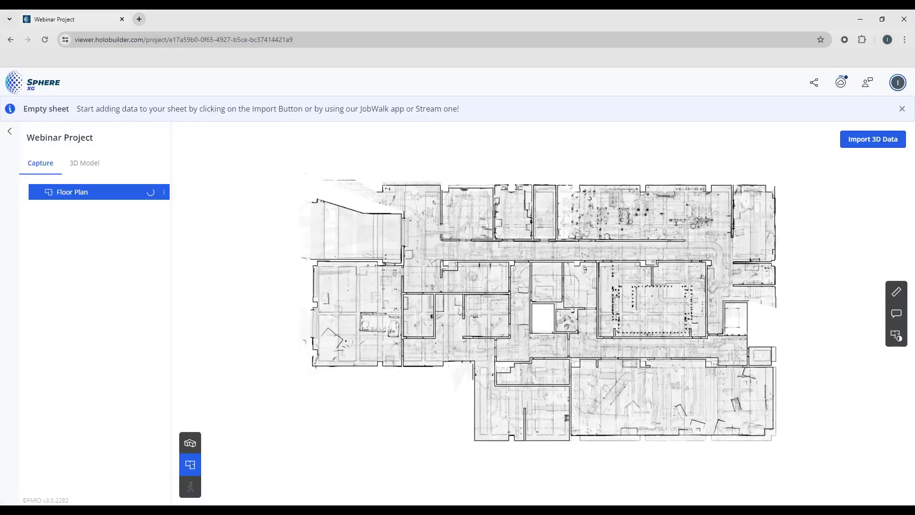
{"action": "left_click", "coordinate": [841, 84]}
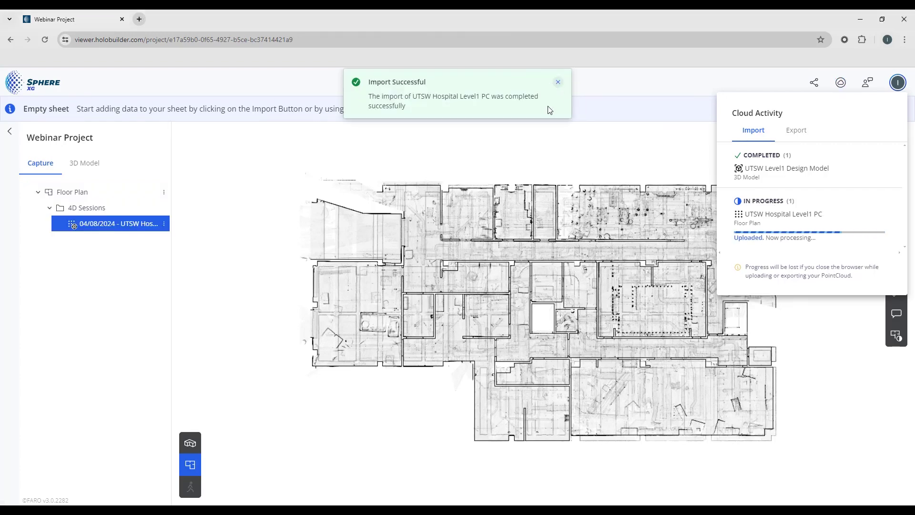
{"action": "left_click", "coordinate": [235, 67]}
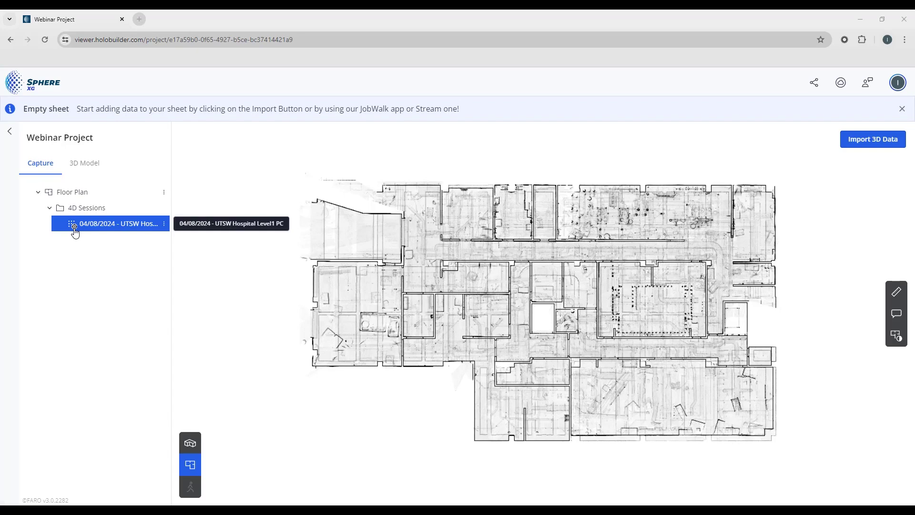
{"action": "left_click", "coordinate": [191, 444]}
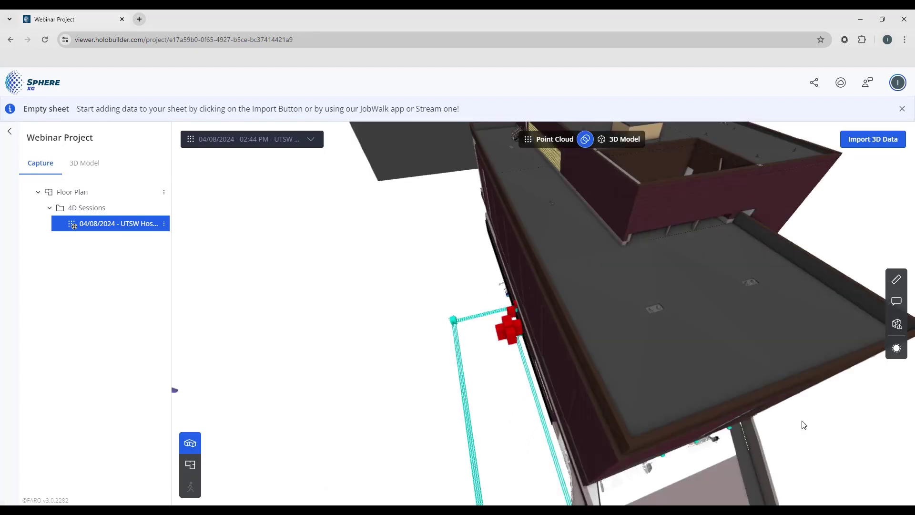
Blend the layers: design model partly transparent and floor plan faded out over the point cloud
{"action": "left_click_drag", "start_coordinate": [709, 378], "coordinate": [547, 349]}
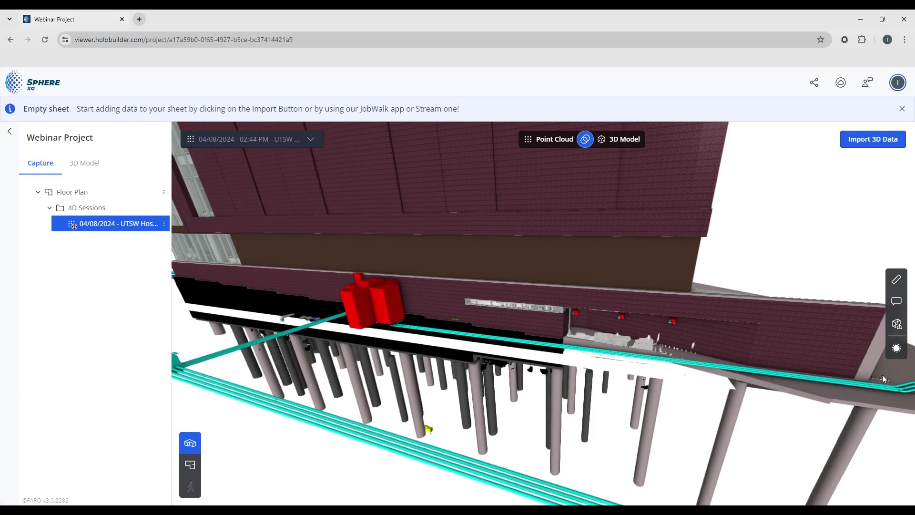
{"action": "left_click", "coordinate": [897, 349]}
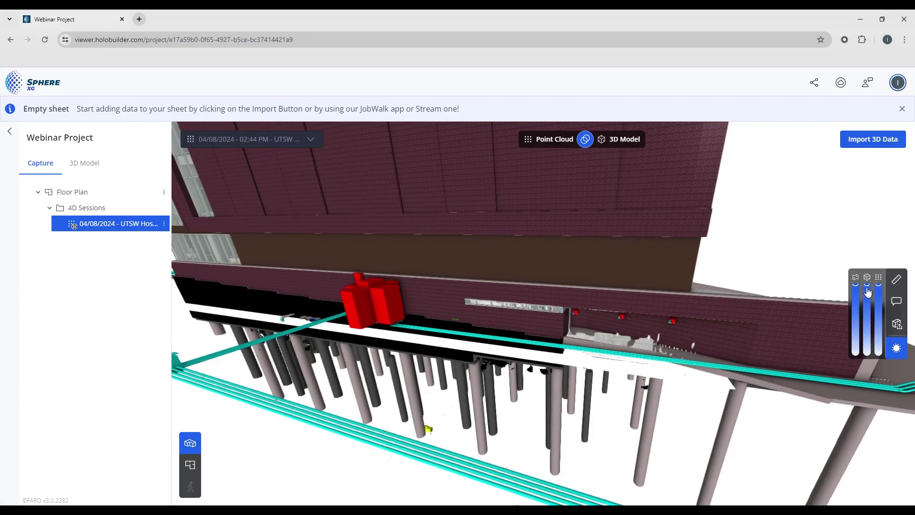
{"action": "left_click_drag", "start_coordinate": [867, 285], "coordinate": [869, 357]}
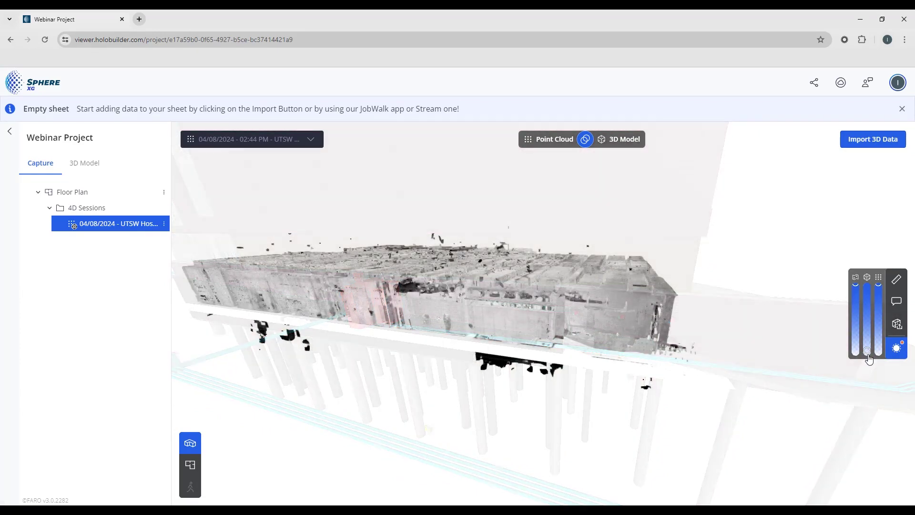
{"action": "left_click_drag", "start_coordinate": [879, 289], "coordinate": [877, 372]}
{"action": "left_click_drag", "start_coordinate": [476, 314], "coordinate": [523, 442]}
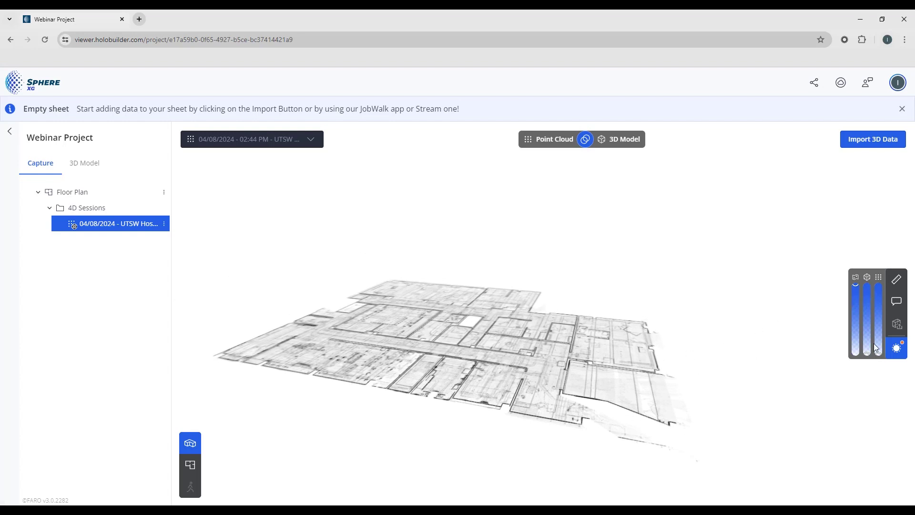
{"action": "left_click_drag", "start_coordinate": [876, 346], "coordinate": [858, 326]}
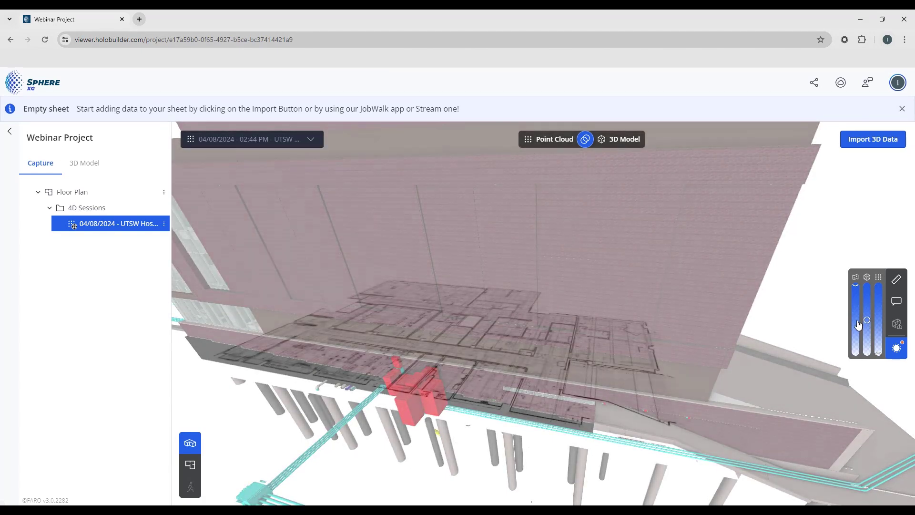
{"action": "left_click_drag", "start_coordinate": [859, 325], "coordinate": [871, 339]}
{"action": "mouse_move", "coordinate": [857, 286]}
{"action": "left_mouse_down"}
{"action": "mouse_move", "coordinate": [859, 344]}
{"action": "mouse_move", "coordinate": [857, 285]}
{"action": "left_mouse_up"}
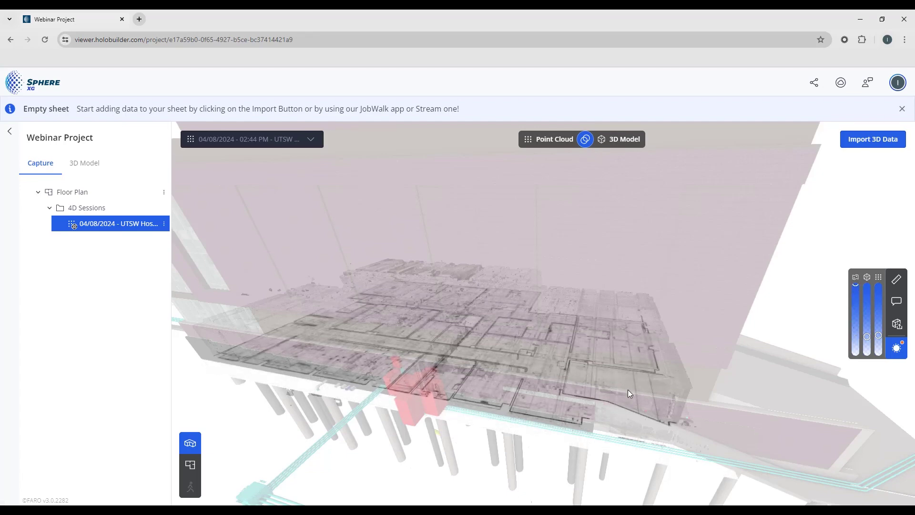
Make the design model walls fully opaque and turn the view to face the brick wall
{"action": "scroll", "coordinate": [628, 390], "scroll_direction": "up", "scroll_amount": 5}
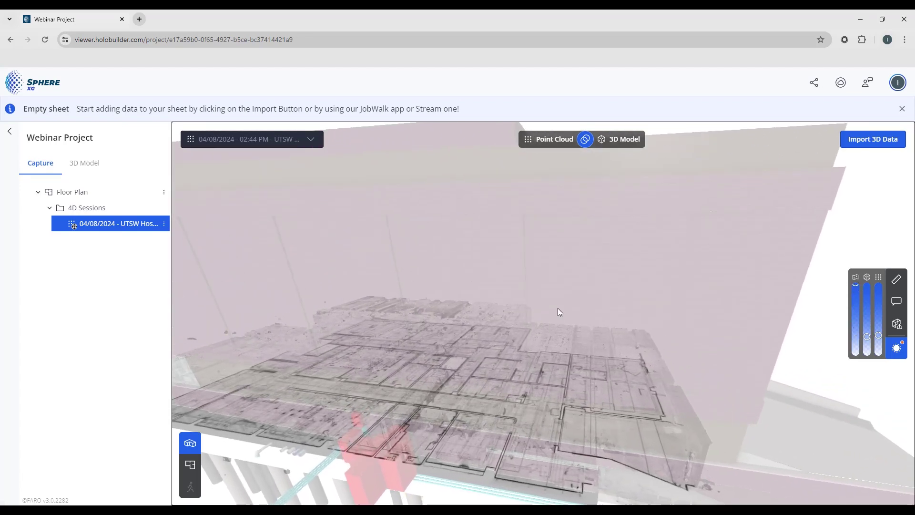
{"action": "left_click_drag", "start_coordinate": [867, 337], "coordinate": [868, 287]}
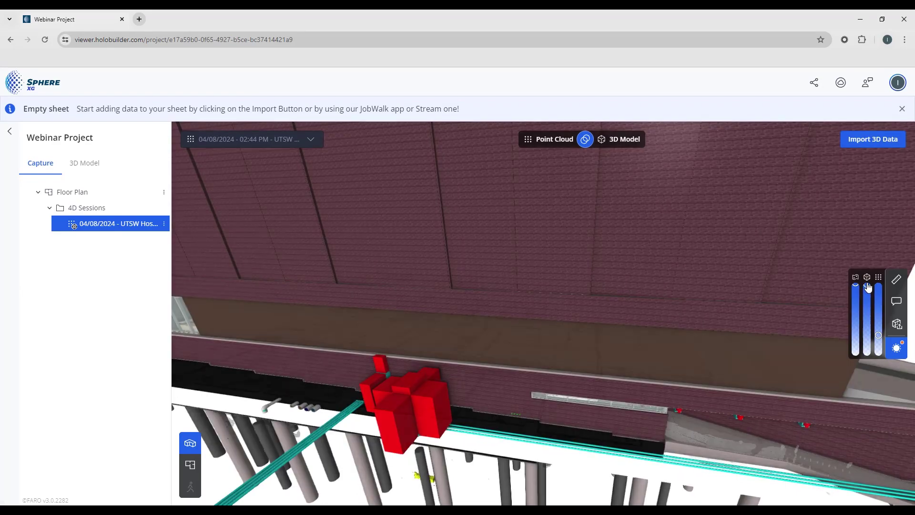
{"action": "left_click_drag", "start_coordinate": [559, 417], "coordinate": [528, 305]}
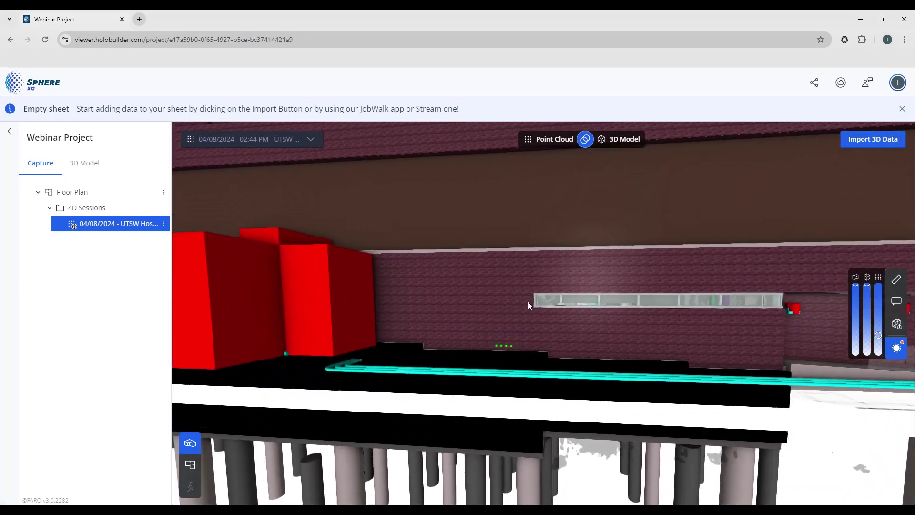
Zoom through the wall into the corridor, fade out the floor plan and blend the model over the scan
{"action": "scroll", "coordinate": [502, 309], "scroll_direction": "up", "scroll_amount": 10}
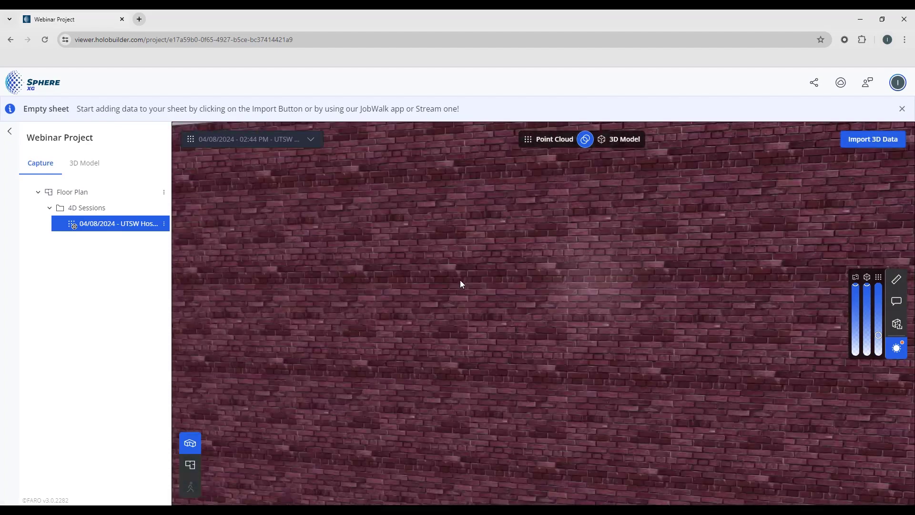
{"action": "scroll", "coordinate": [459, 280], "scroll_direction": "up", "scroll_amount": 5}
{"action": "scroll", "coordinate": [536, 359], "scroll_direction": "up", "scroll_amount": 2}
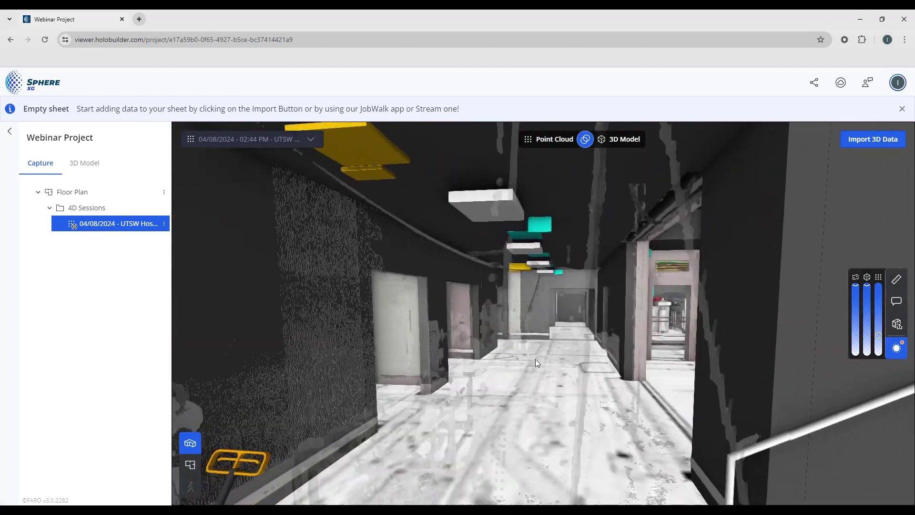
{"action": "left_click_drag", "start_coordinate": [536, 359], "coordinate": [579, 365]}
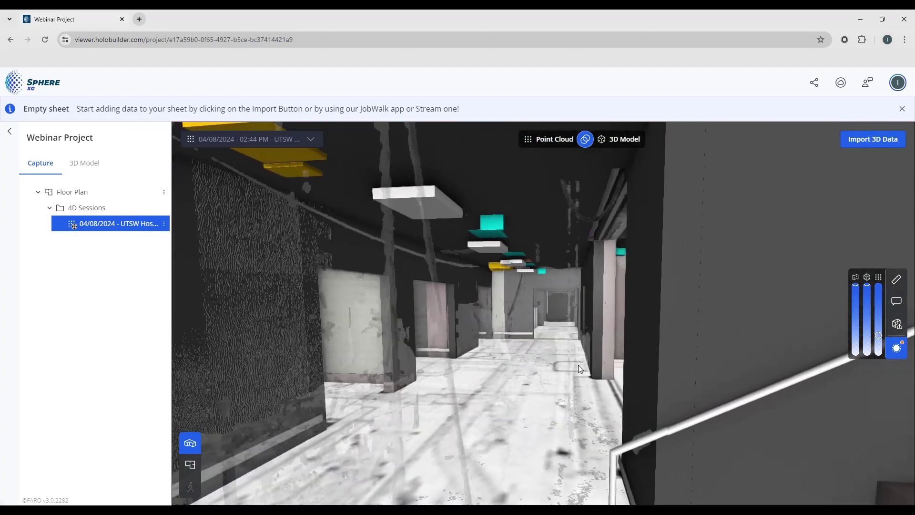
{"action": "scroll", "coordinate": [532, 393], "scroll_direction": "up", "scroll_amount": 5}
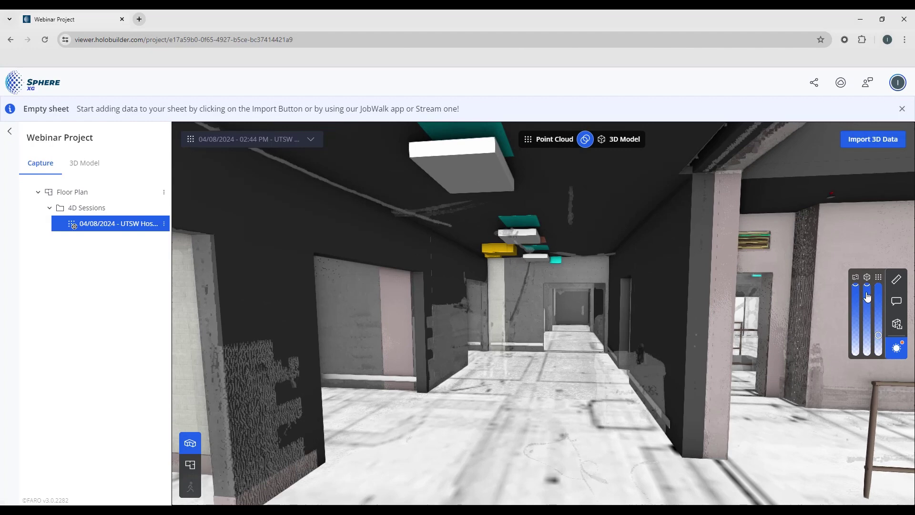
{"action": "left_click_drag", "start_coordinate": [856, 286], "coordinate": [871, 370]}
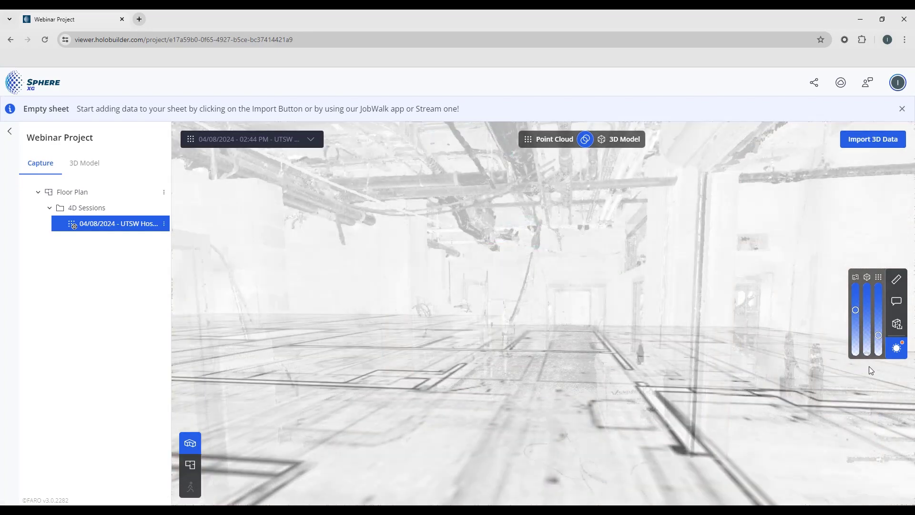
{"action": "left_click_drag", "start_coordinate": [878, 335], "coordinate": [870, 302]}
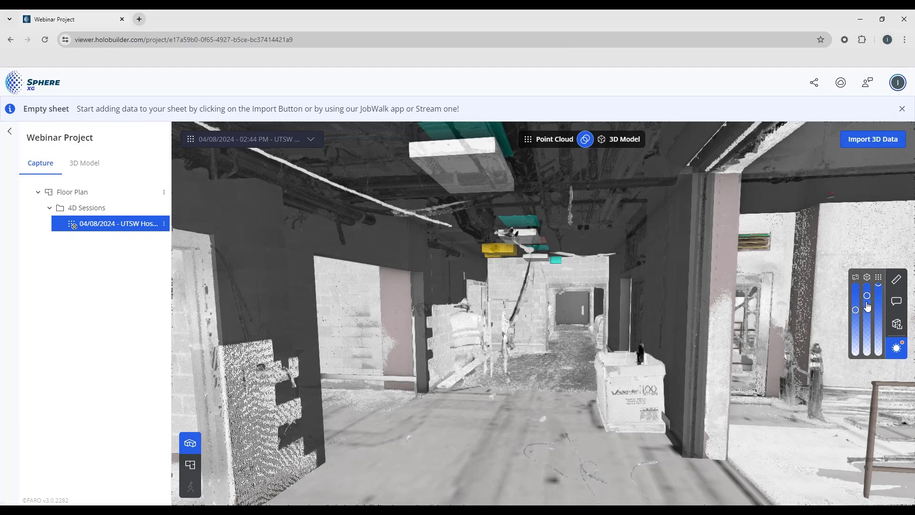